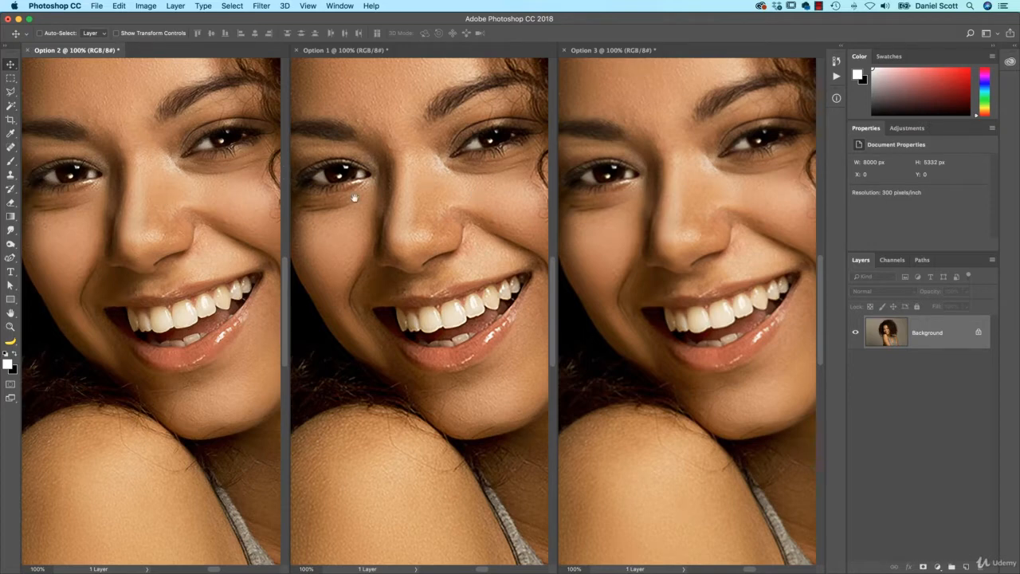
Compare the facial detail across the three side-by-side versions of the portrait.
left_click_drag(355, 198, 416, 246)
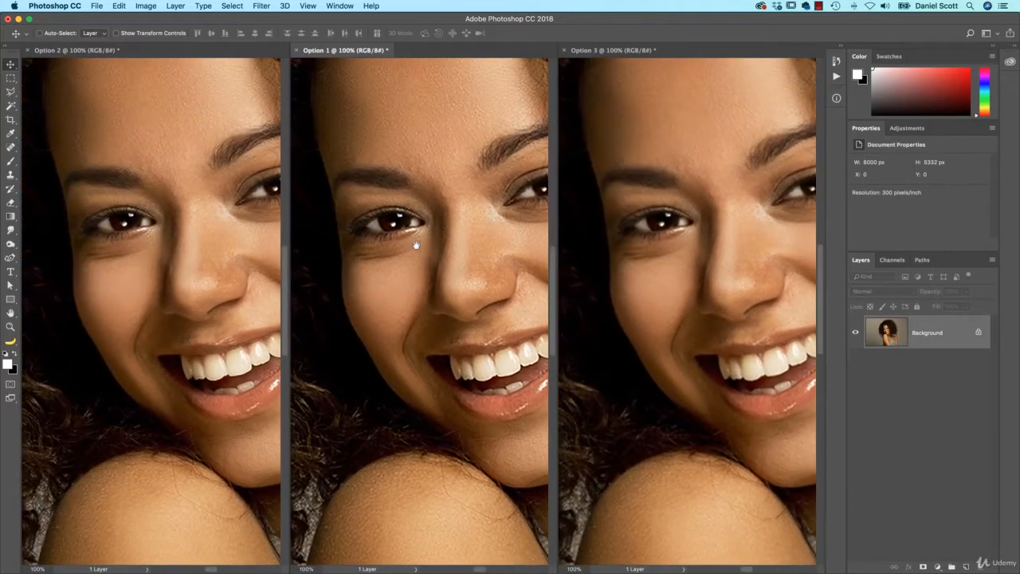
left_click_drag(407, 182, 400, 253)
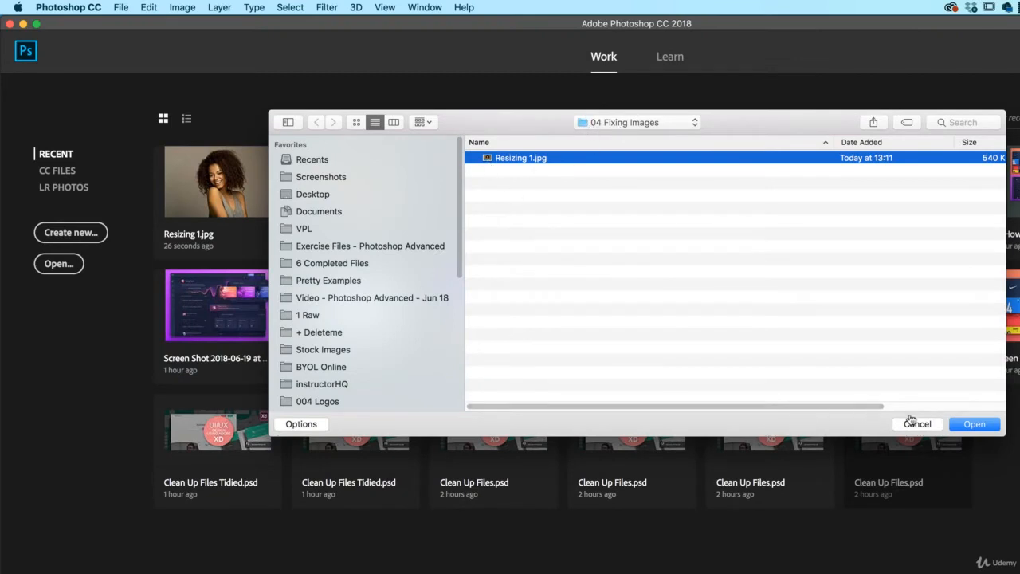
Open the image Resizing 1.jpg from the 04 Fixing Images folder.
left_click(974, 424)
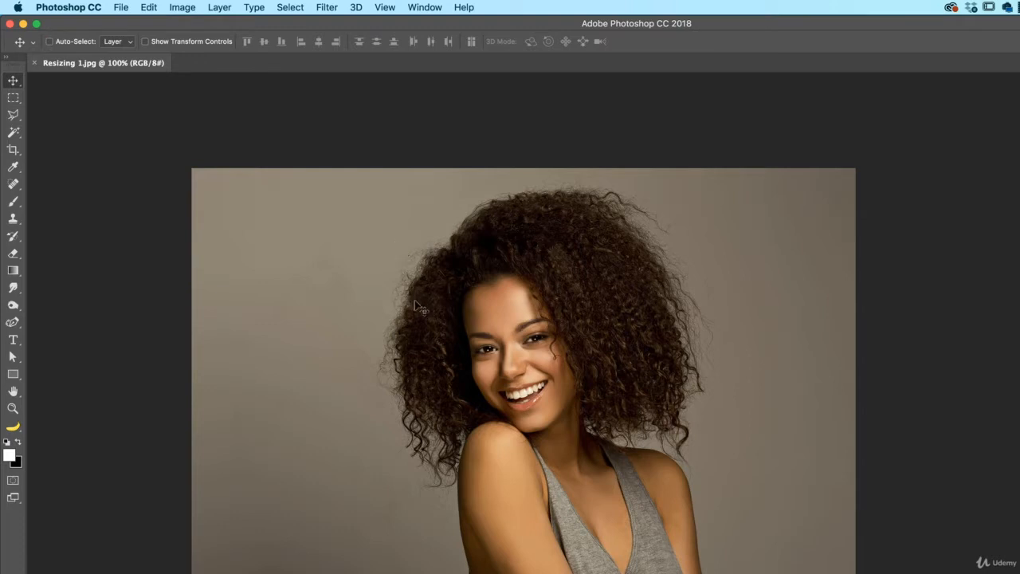
key("super+alt+i")
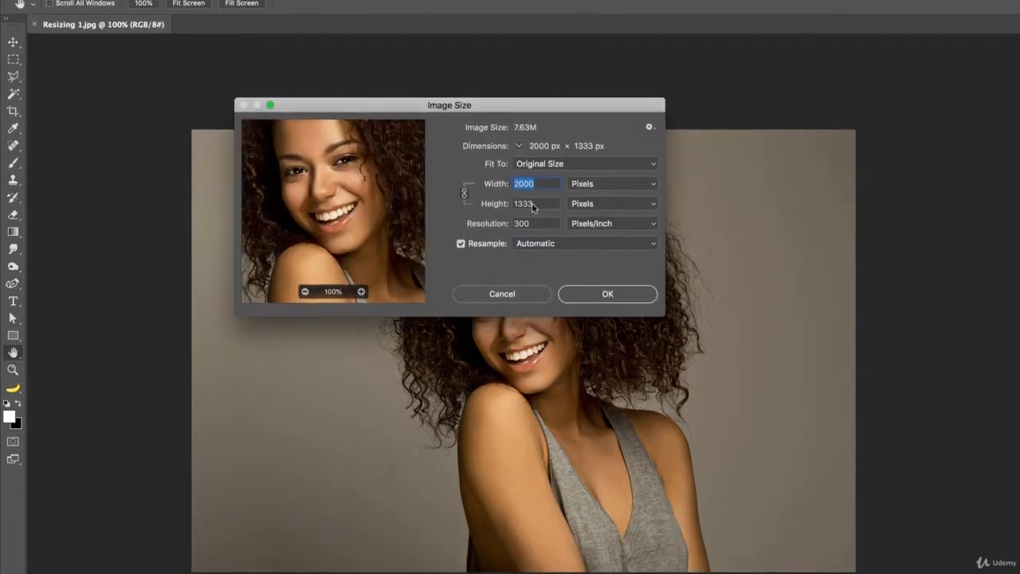
key("Escape")
left_click(131, 567)
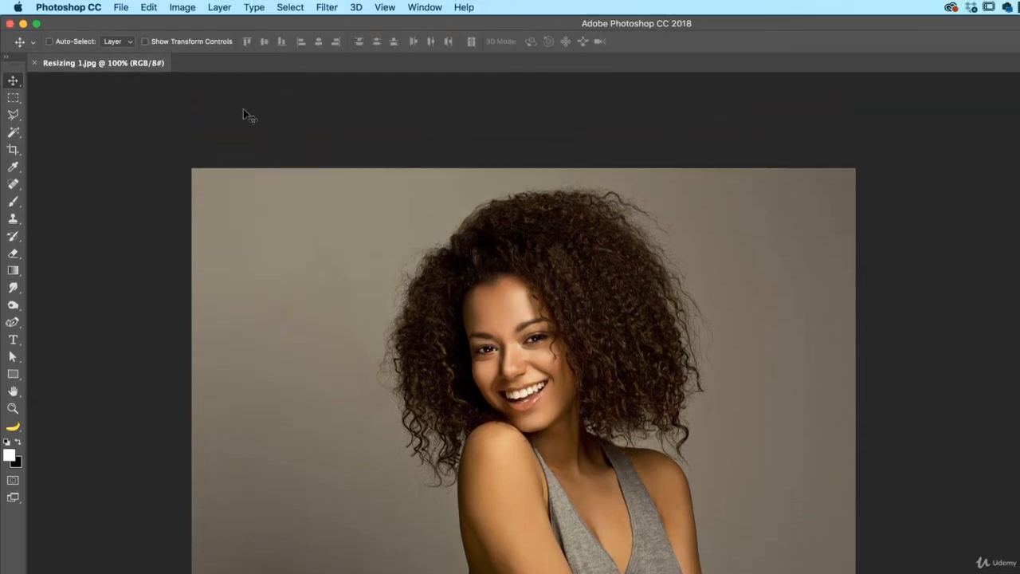
Start resizing the image and set its width to 8000 pixels with the proportions linked.
left_click(183, 7)
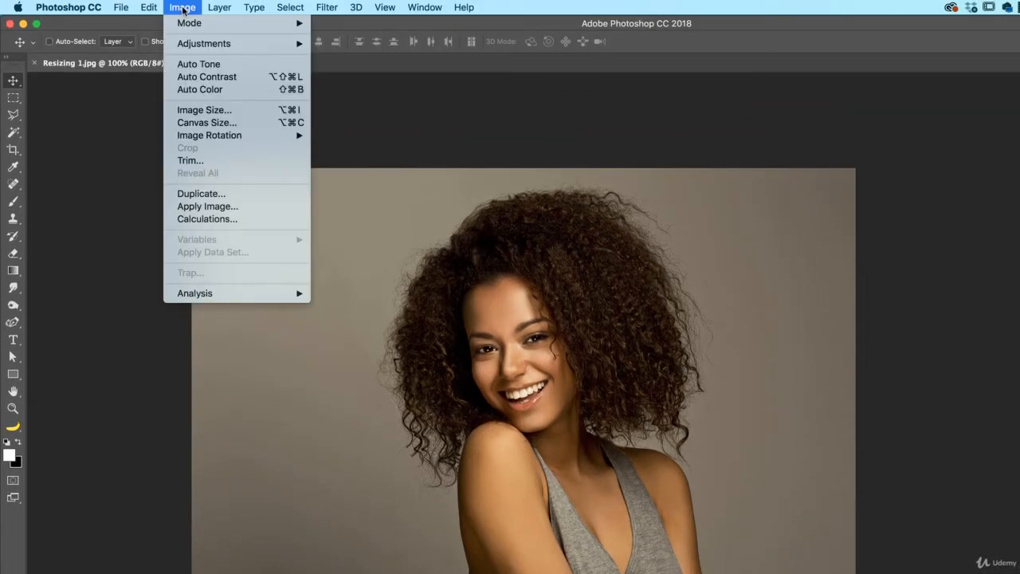
left_click(196, 109)
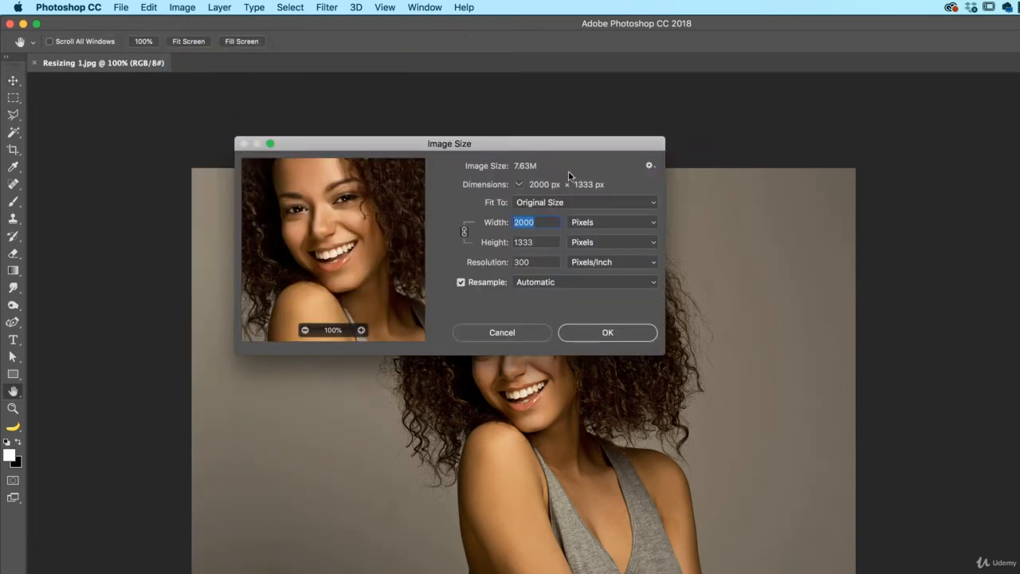
left_click_drag(581, 148, 651, 216)
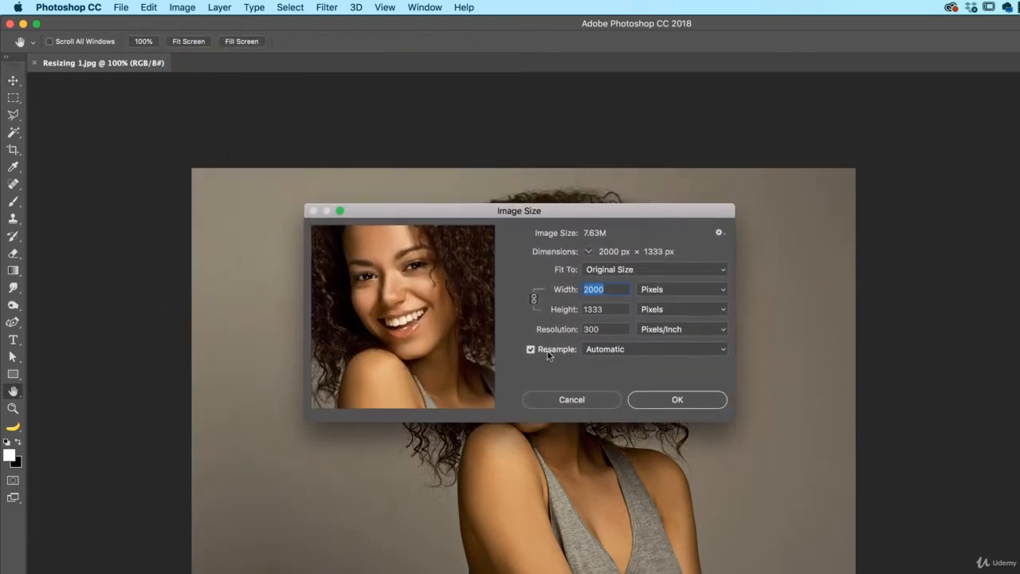
left_click(667, 293)
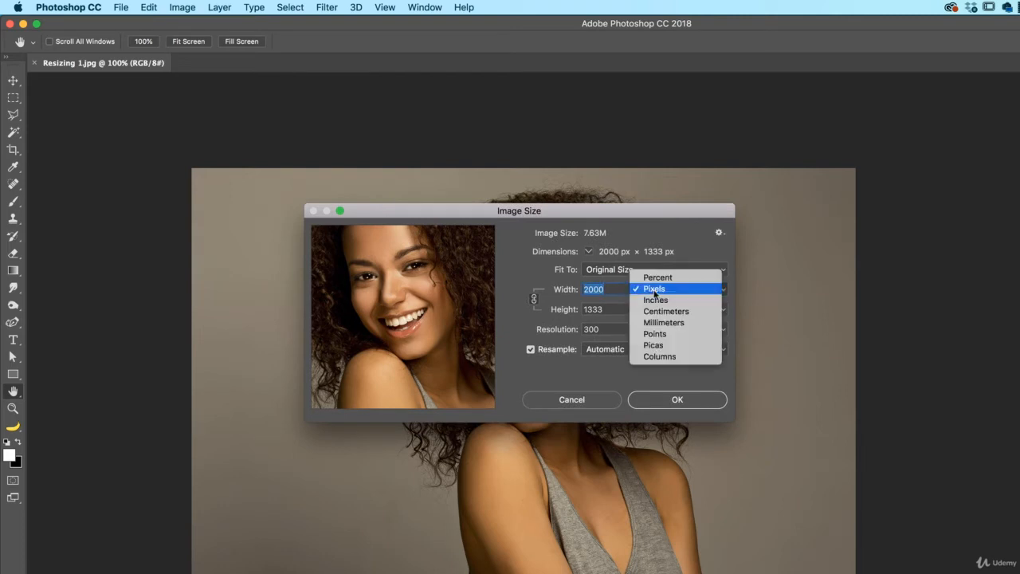
left_click(666, 292)
type("8000")
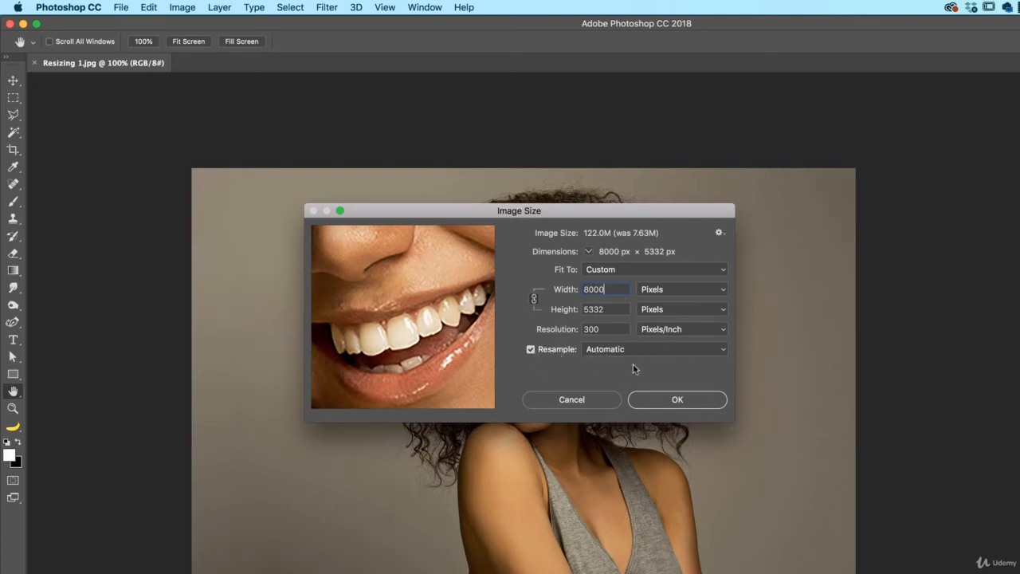
Enlarge the Image Size dialog and examine the eyes, face and hair in its preview.
left_click_drag(420, 211, 343, 105)
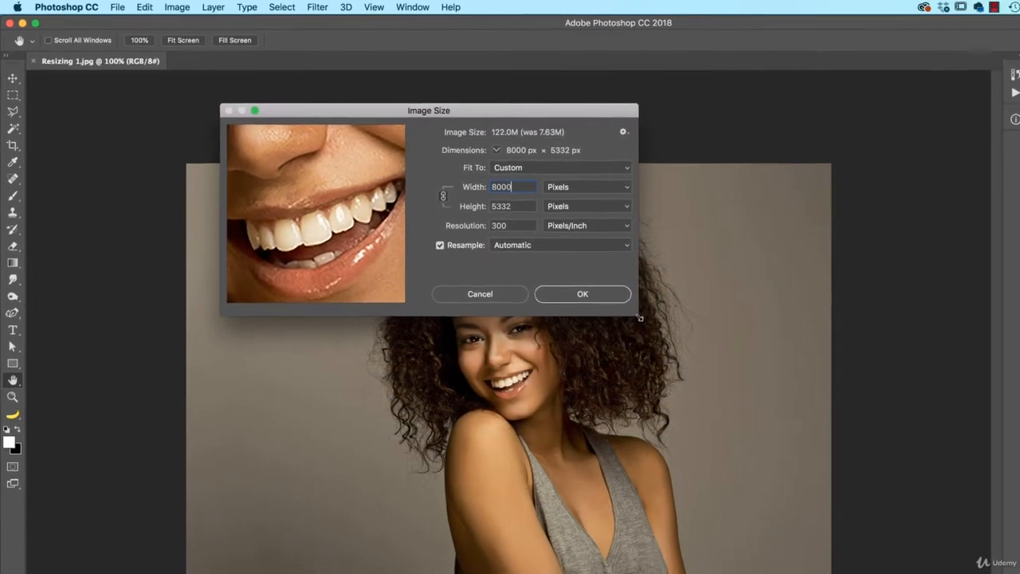
left_click_drag(640, 318, 868, 573)
left_click_drag(375, 216, 484, 372)
left_click_drag(402, 197, 384, 267)
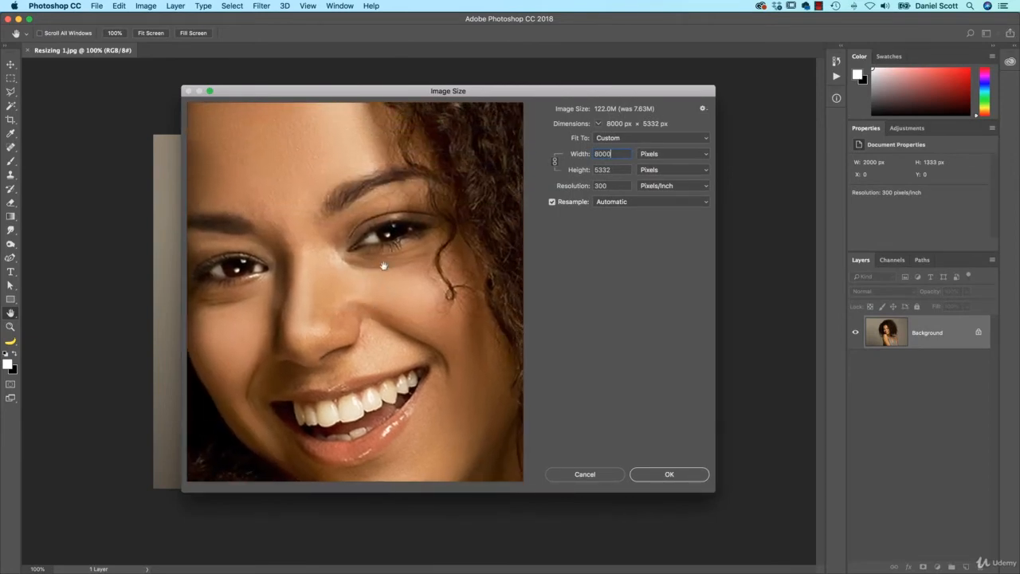
left_click_drag(412, 214, 368, 225)
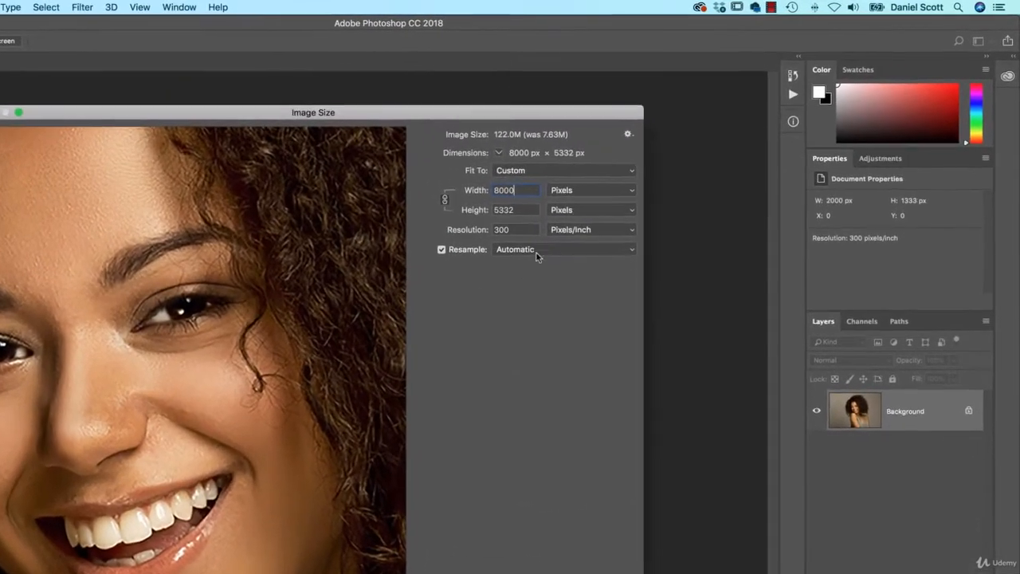
Set the resampling method to Preserve Details (enlargement) and raise noise reduction to 36%.
left_click(612, 213)
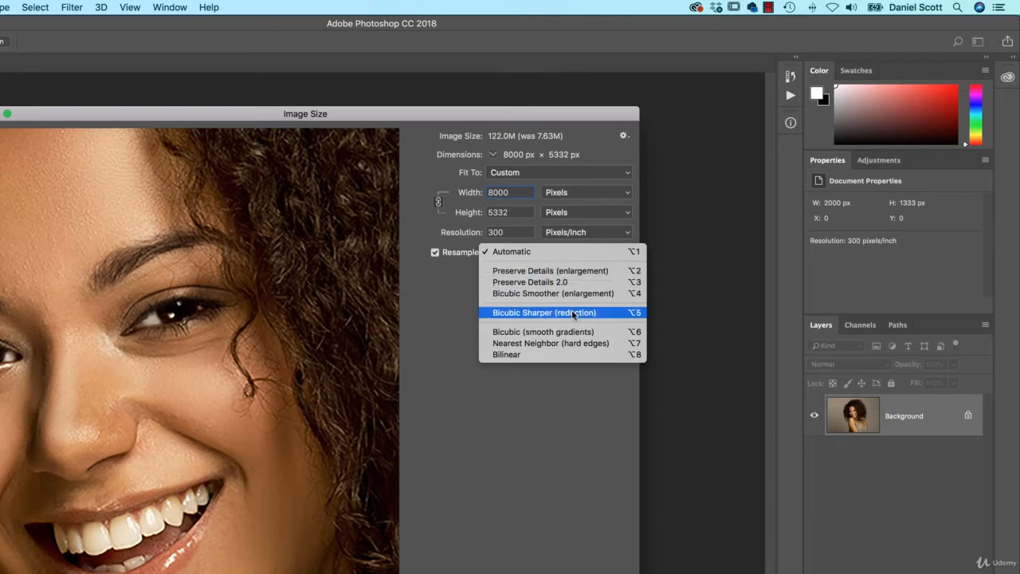
left_click(565, 273)
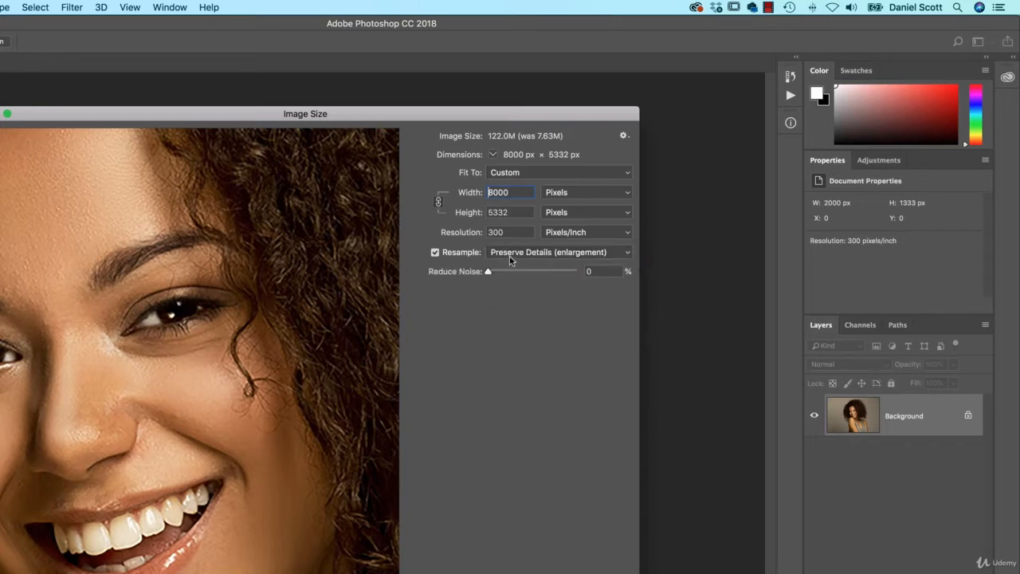
left_click(510, 253)
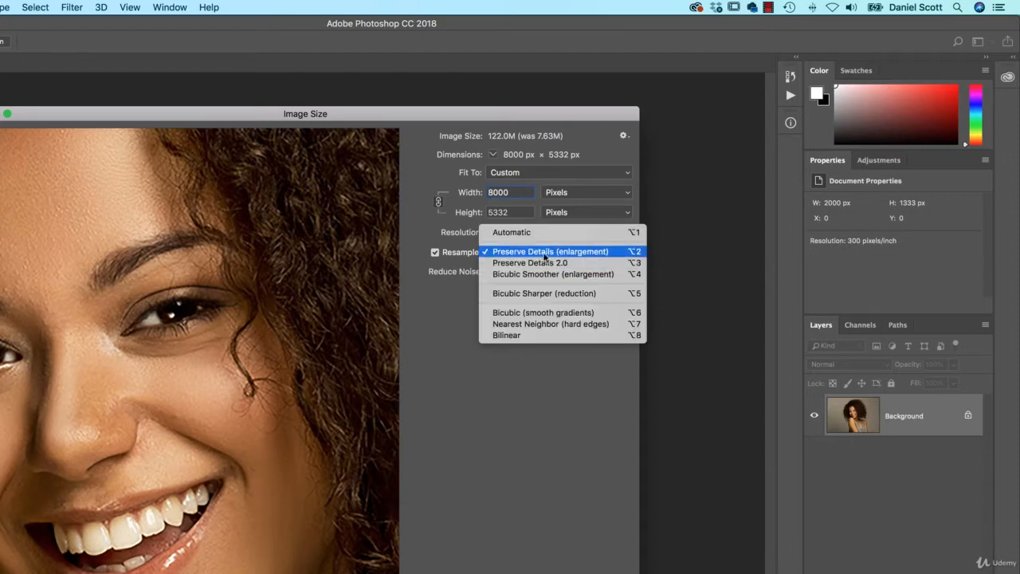
left_click(547, 363)
left_click_drag(488, 271, 542, 275)
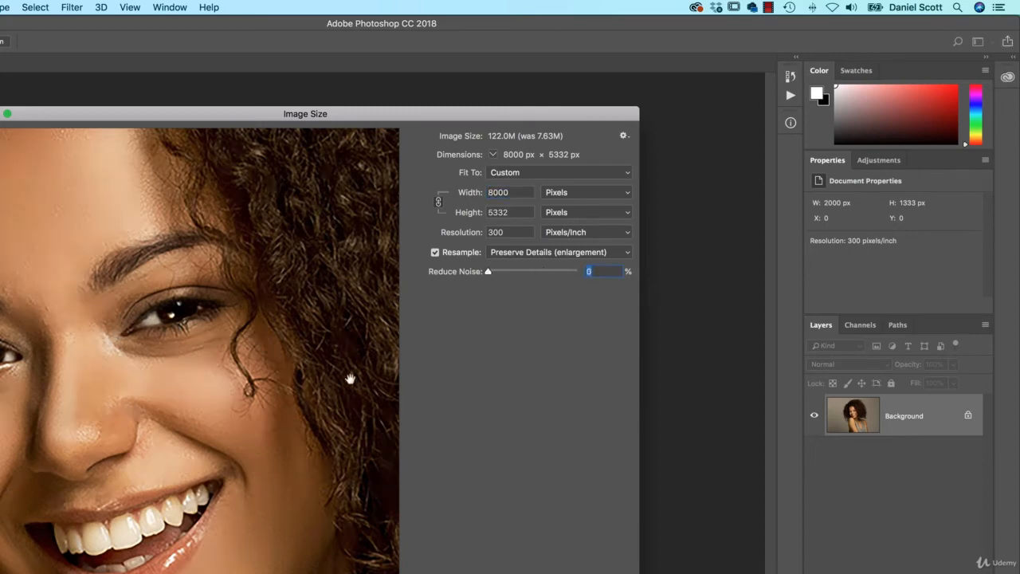
left_click_drag(489, 272, 541, 275)
left_click(525, 255)
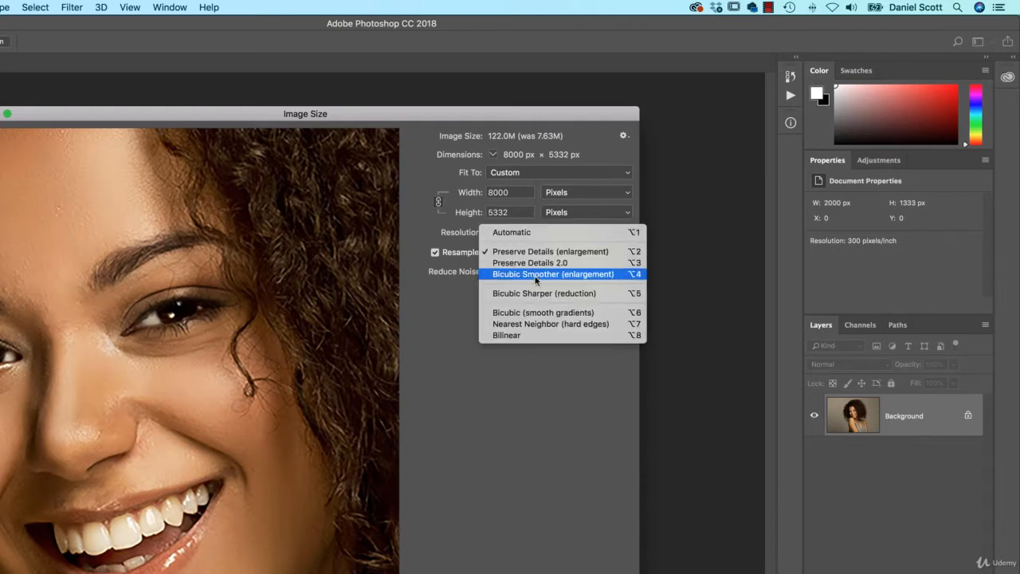
left_click(526, 251)
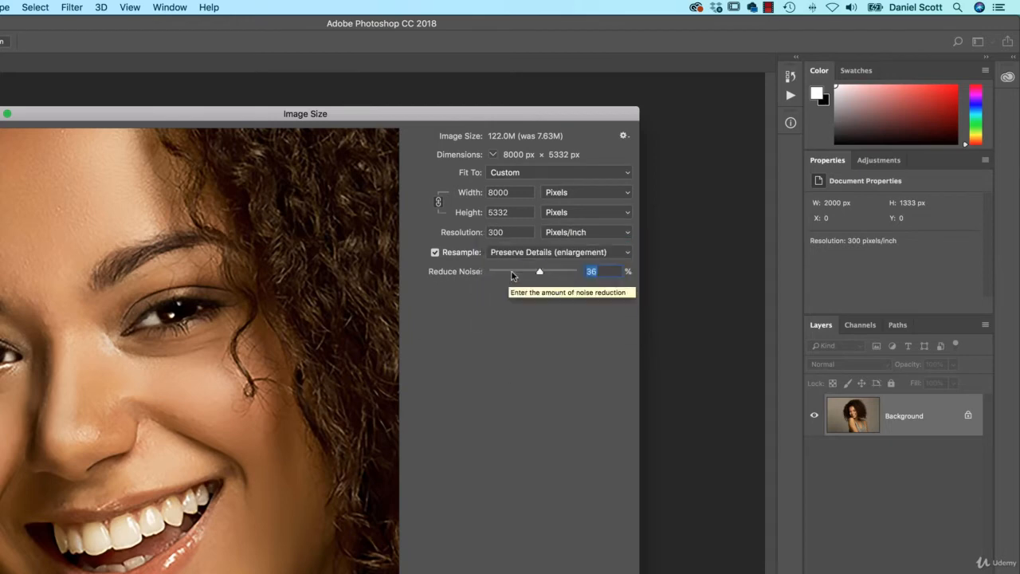
Compare the preview under Preserve Details (enlargement), Preserve Details 2.0 and Bicubic Smoother (enlargement) resampling.
left_click(515, 252)
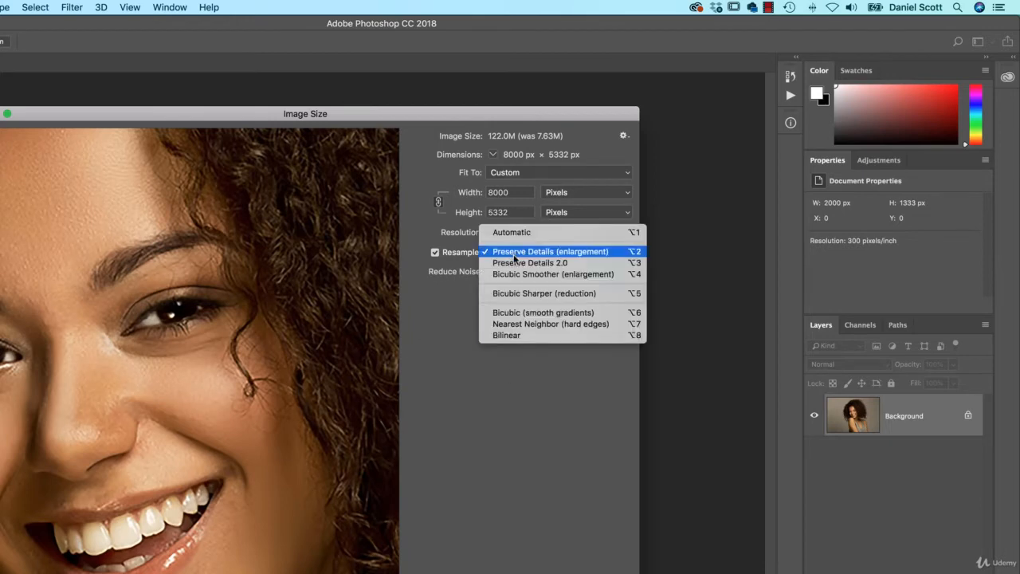
left_click(517, 262)
left_click(520, 254)
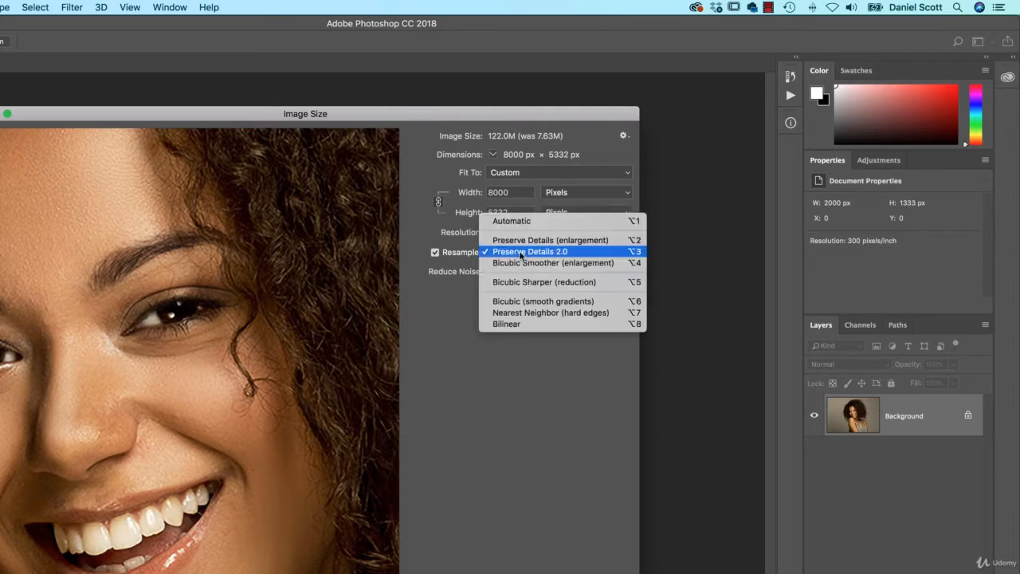
left_click(519, 262)
left_click(520, 261)
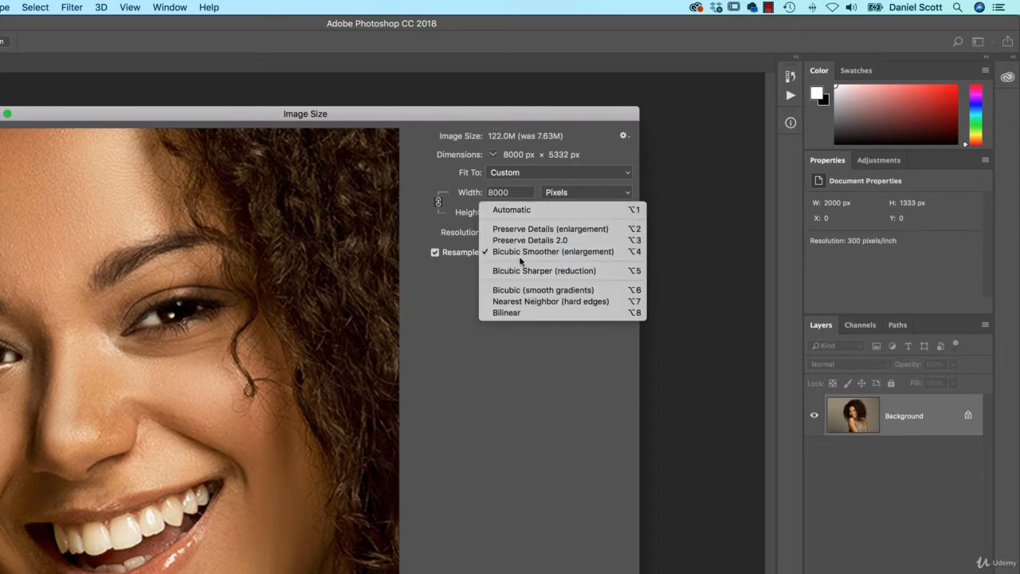
left_click(520, 229)
left_click(517, 253)
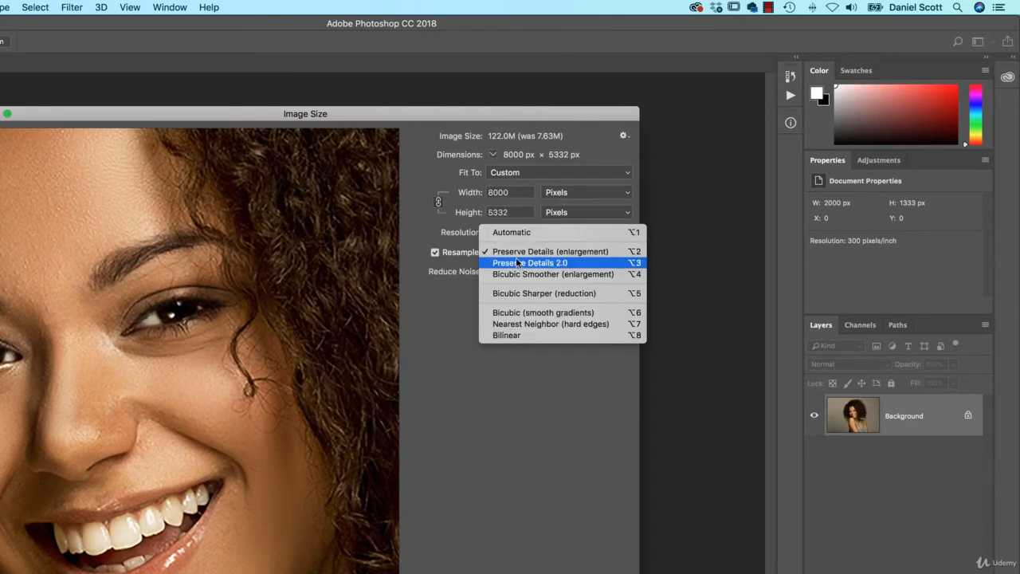
left_click(516, 262)
left_click(524, 252)
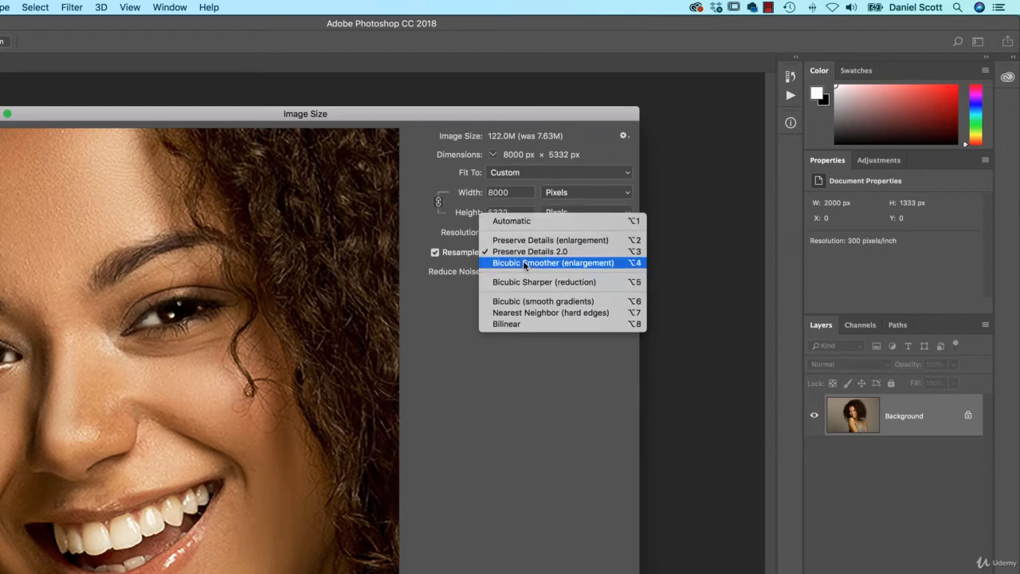
left_click(525, 263)
left_click(524, 253)
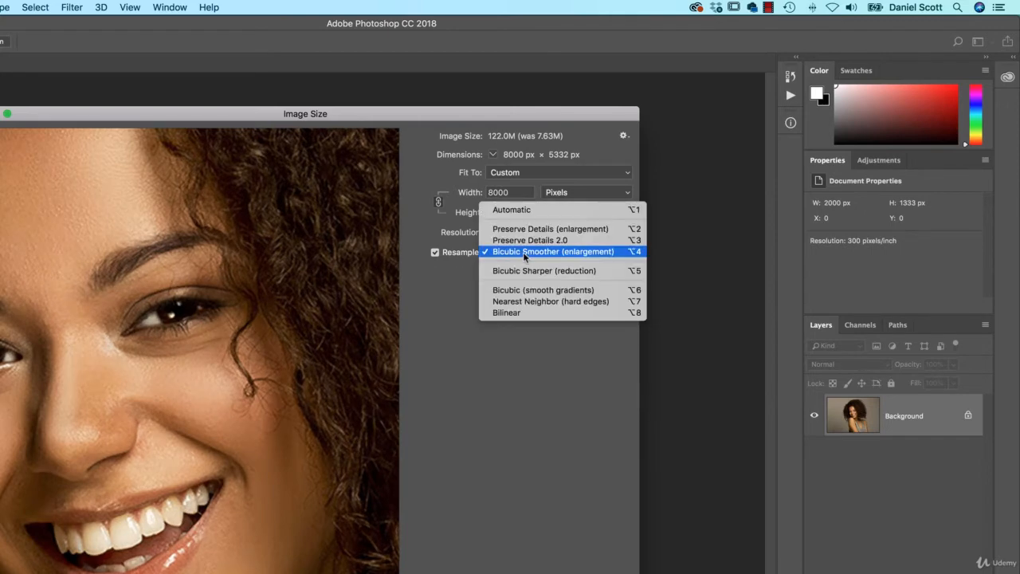
left_click(520, 229)
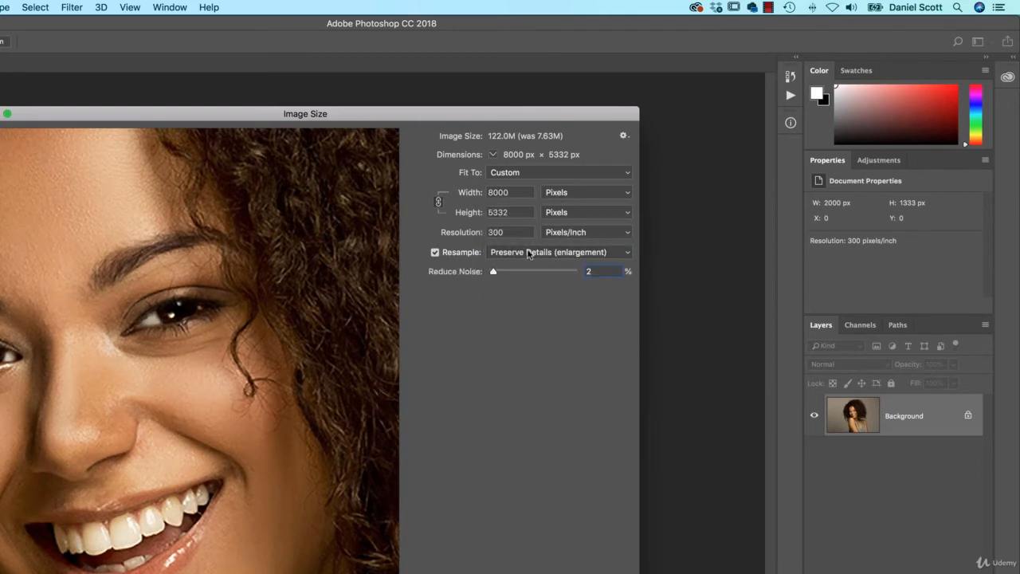
Try Preserve Details 2.0 as the resampling method, review the other methods, and cancel the resize.
left_click(527, 254)
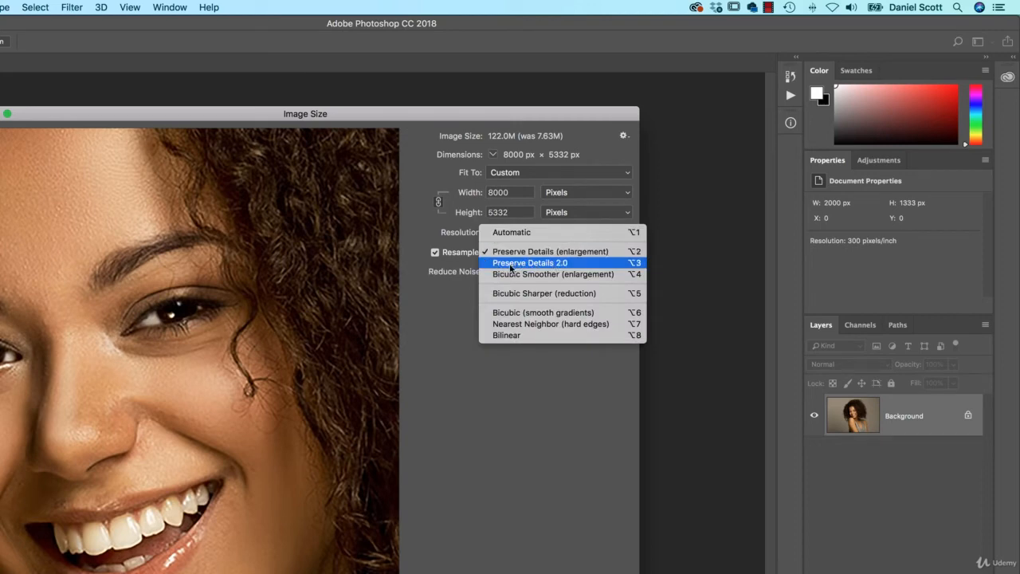
left_click(563, 267)
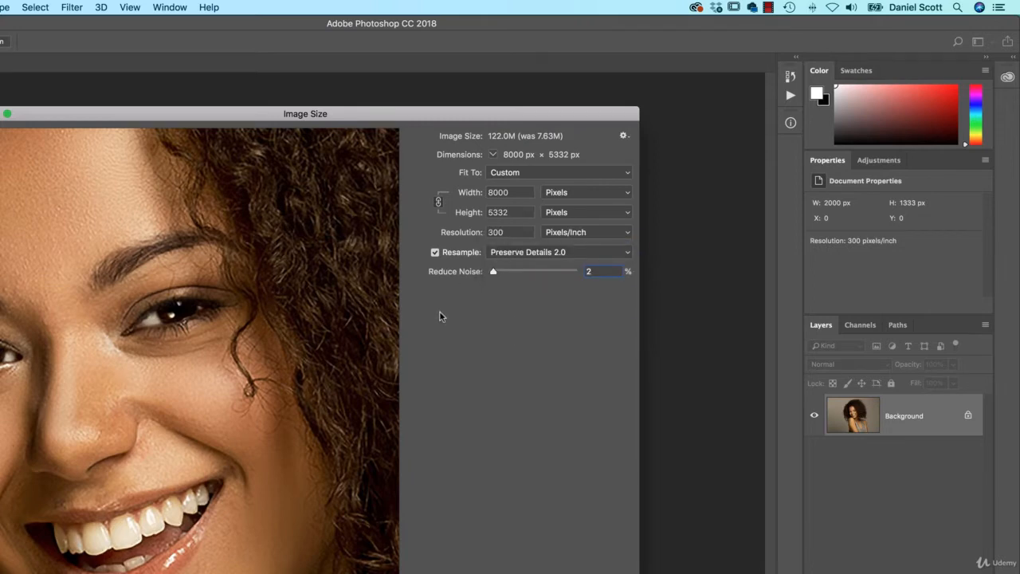
left_click(533, 249)
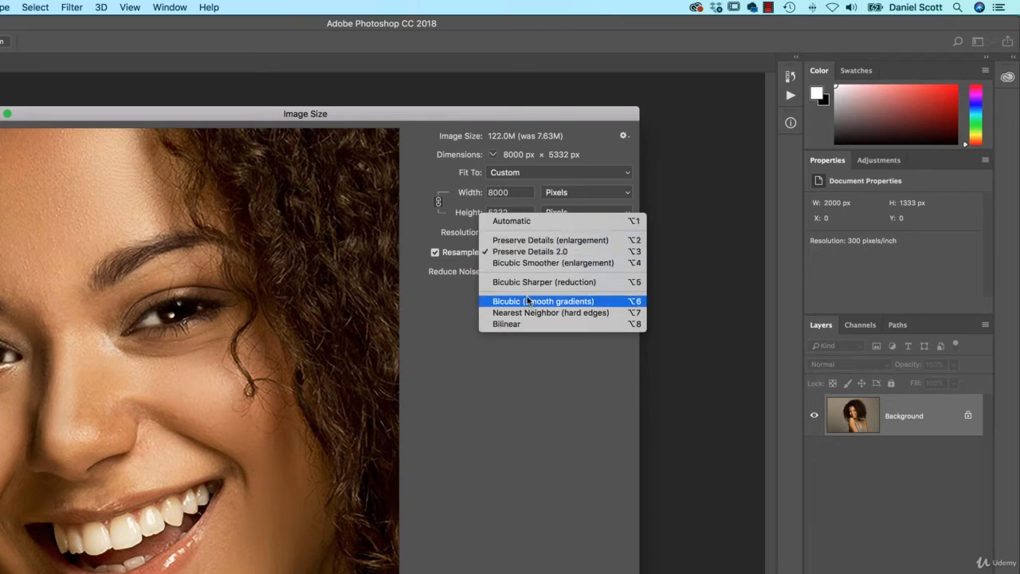
left_click(455, 342)
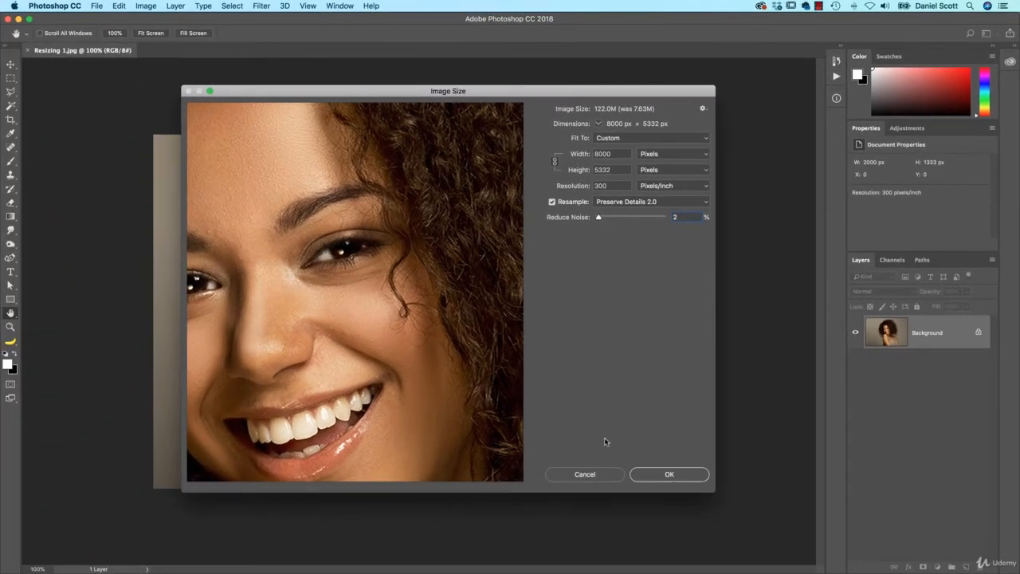
left_click(580, 474)
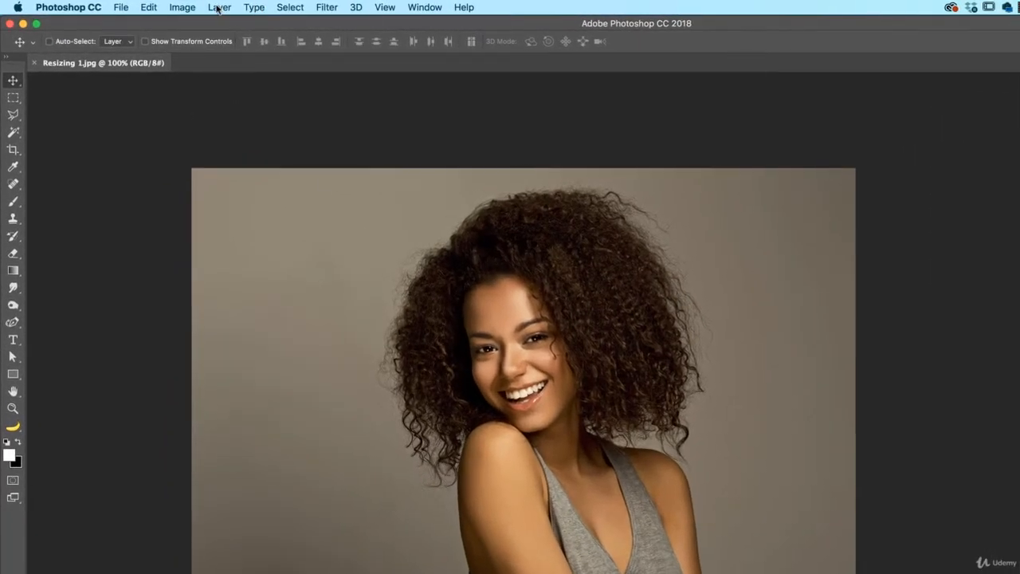
Duplicate the Background layer into a new document named Option 1.
left_click(217, 8)
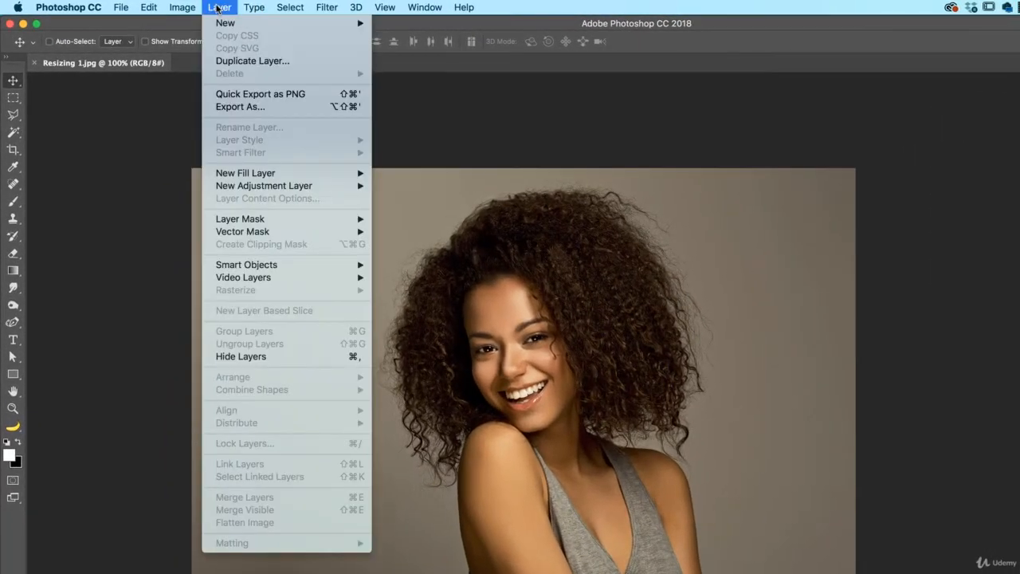
left_click(241, 61)
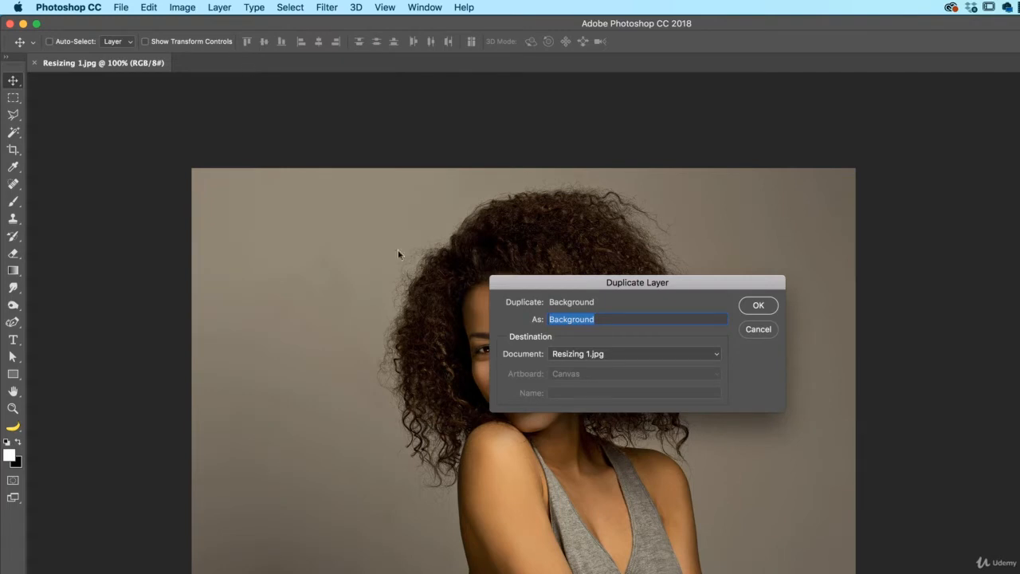
left_click(596, 356)
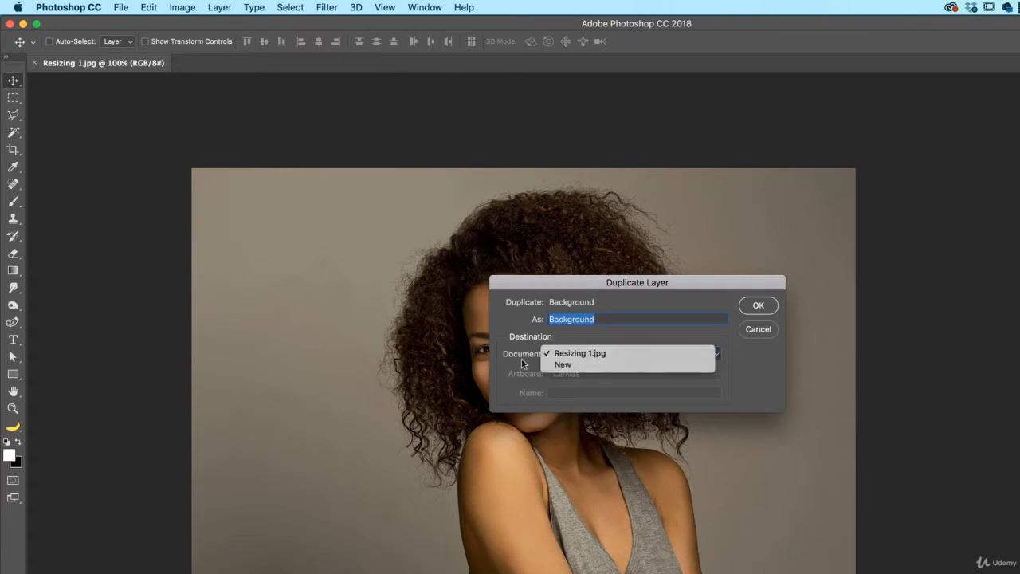
left_click(565, 365)
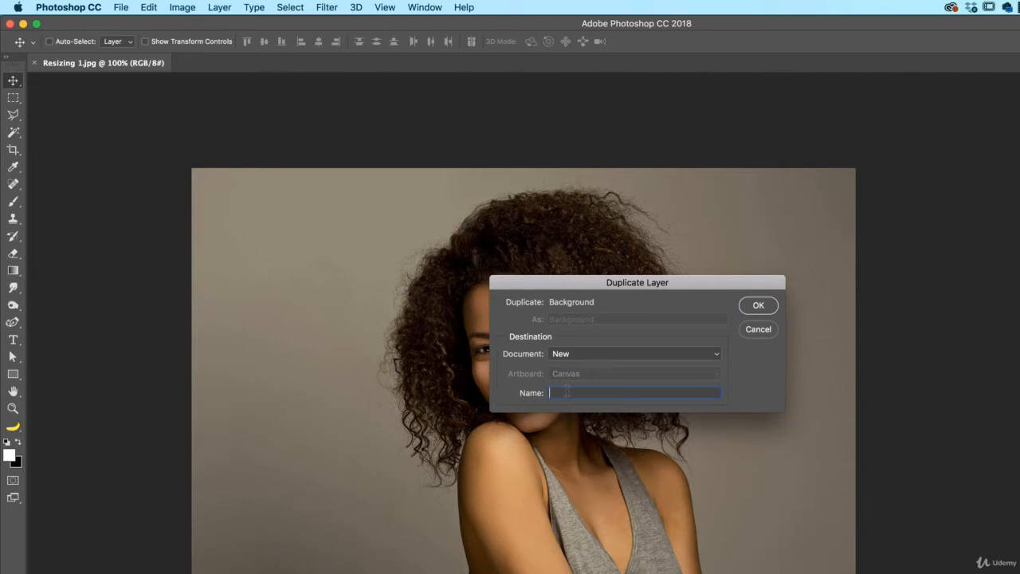
type("Option 1")
left_click(761, 306)
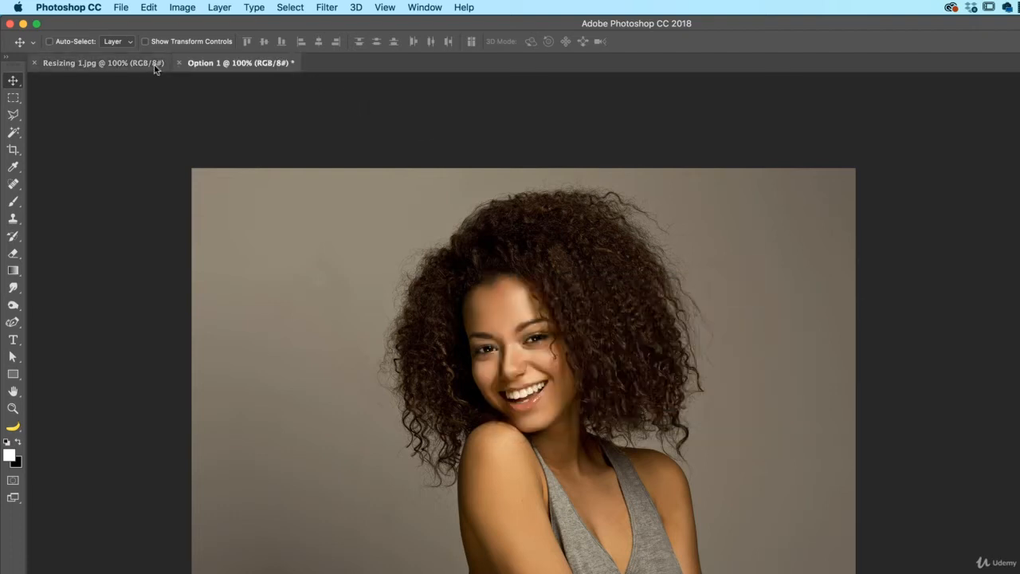
Return to Resizing 1.jpg and duplicate its Background layer into a new document named Option 2.
left_click(101, 66)
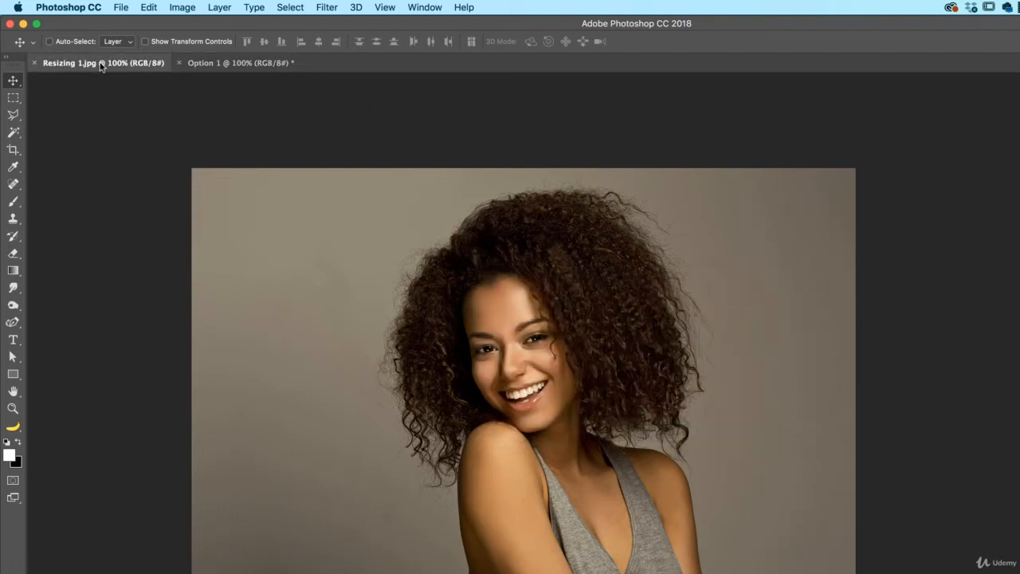
left_click(229, 67)
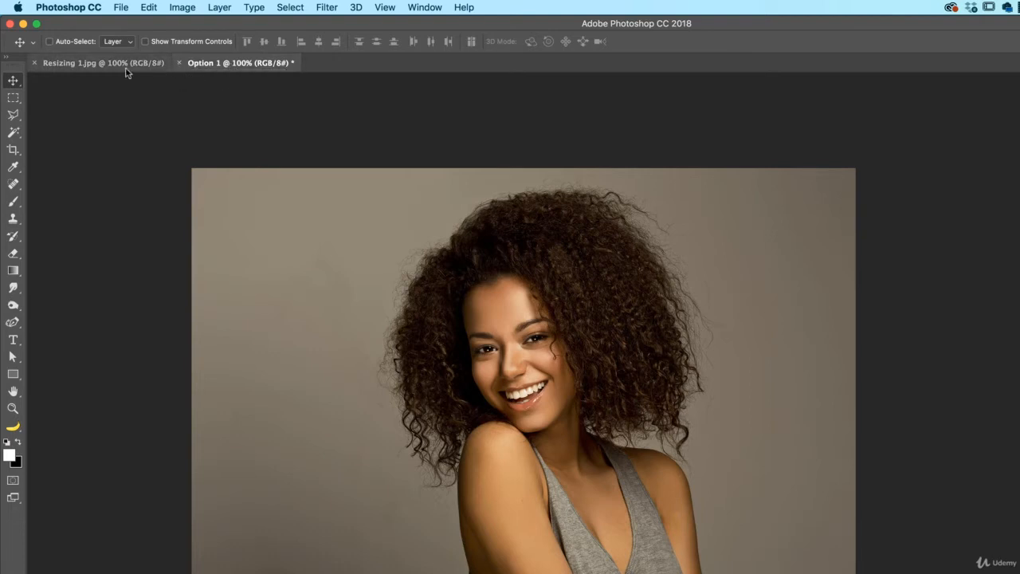
left_click(80, 67)
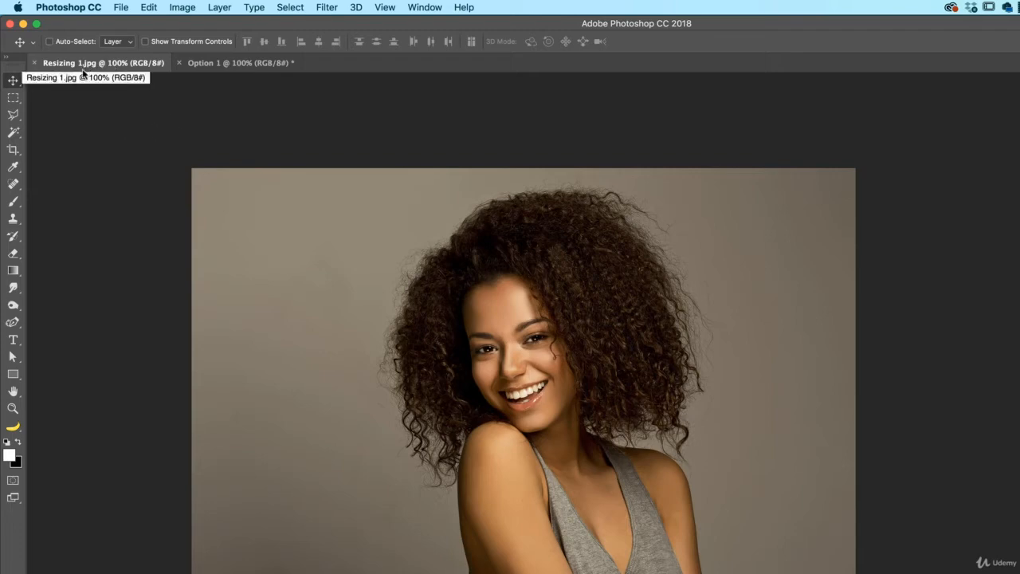
left_click(182, 7)
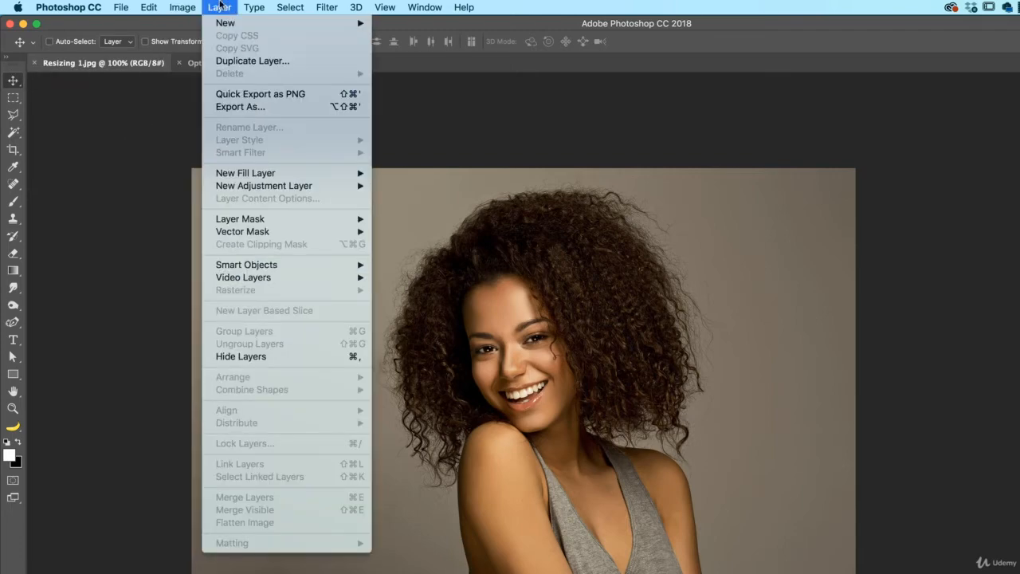
left_click(229, 62)
left_click(595, 352)
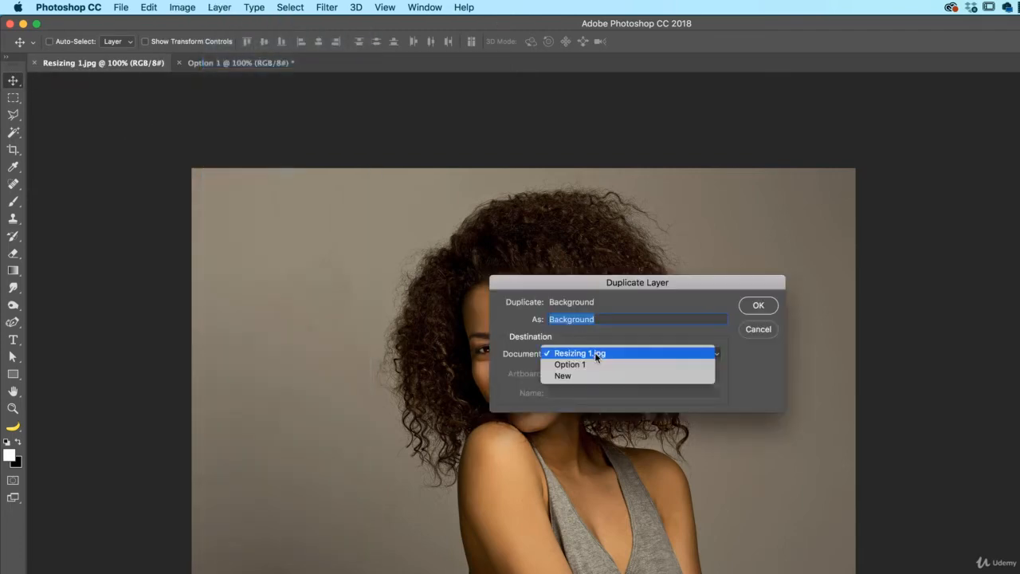
left_click(595, 376)
left_click(570, 392)
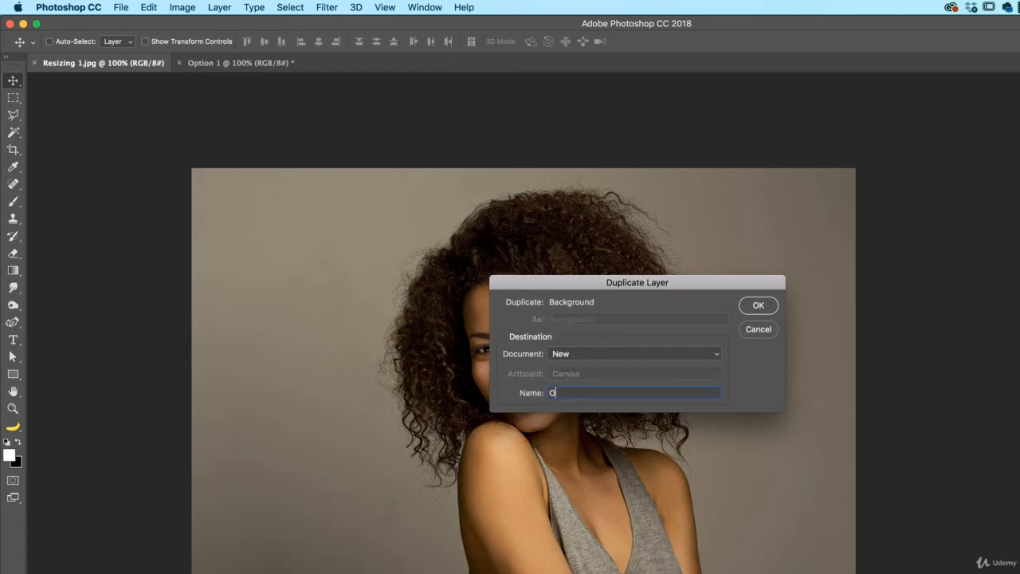
left_click(758, 306)
From Resizing 1.jpg, duplicate the Background layer into a new document named Option 3.
left_click(89, 63)
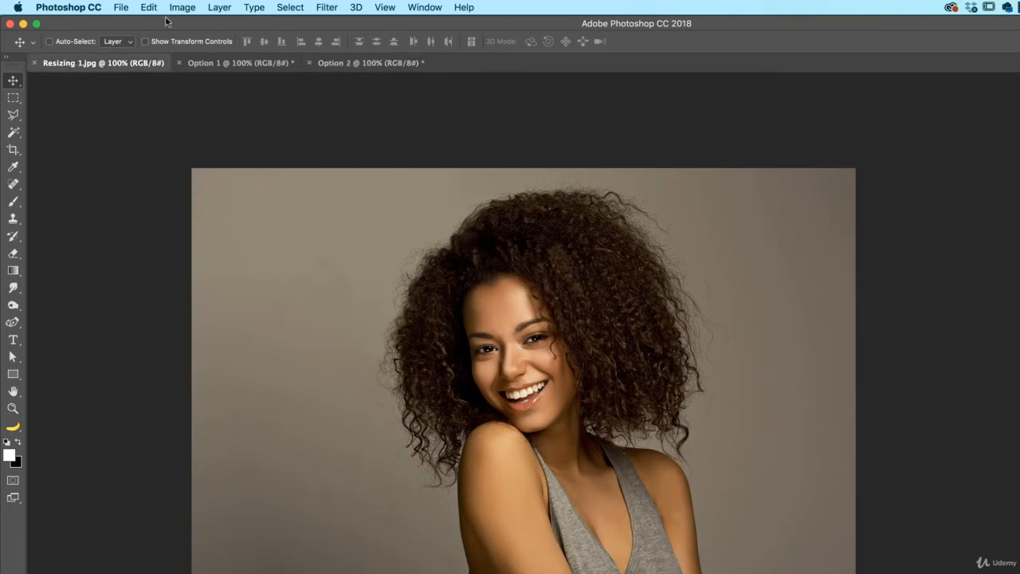
left_click(182, 7)
mouse_move(221, 8)
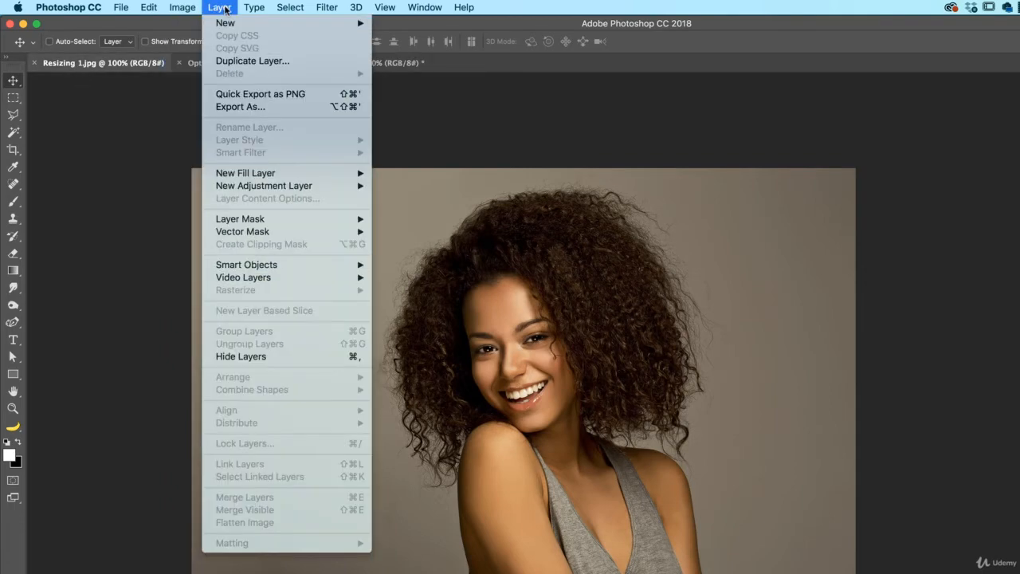
left_click(239, 61)
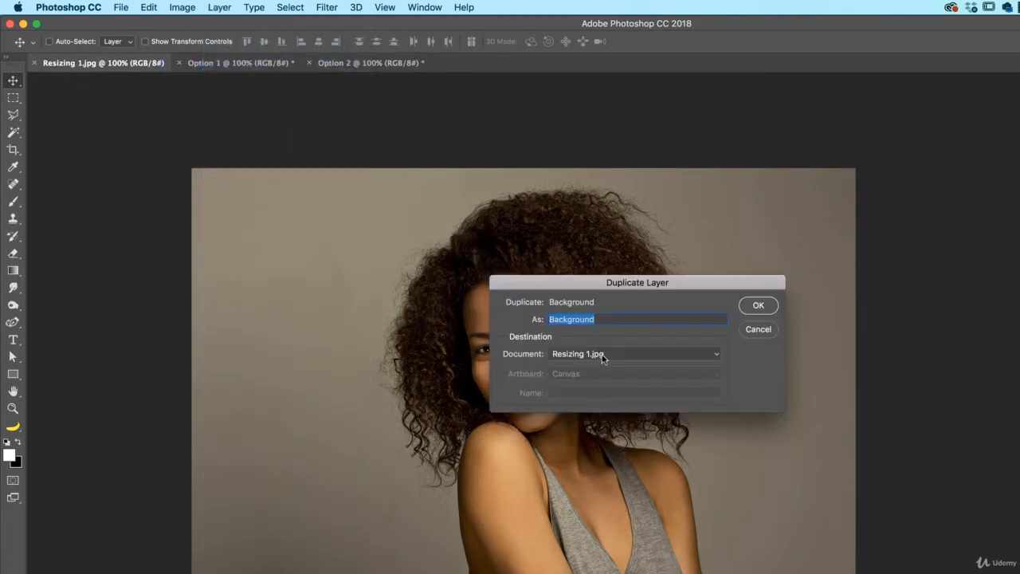
left_click(600, 357)
left_click(568, 385)
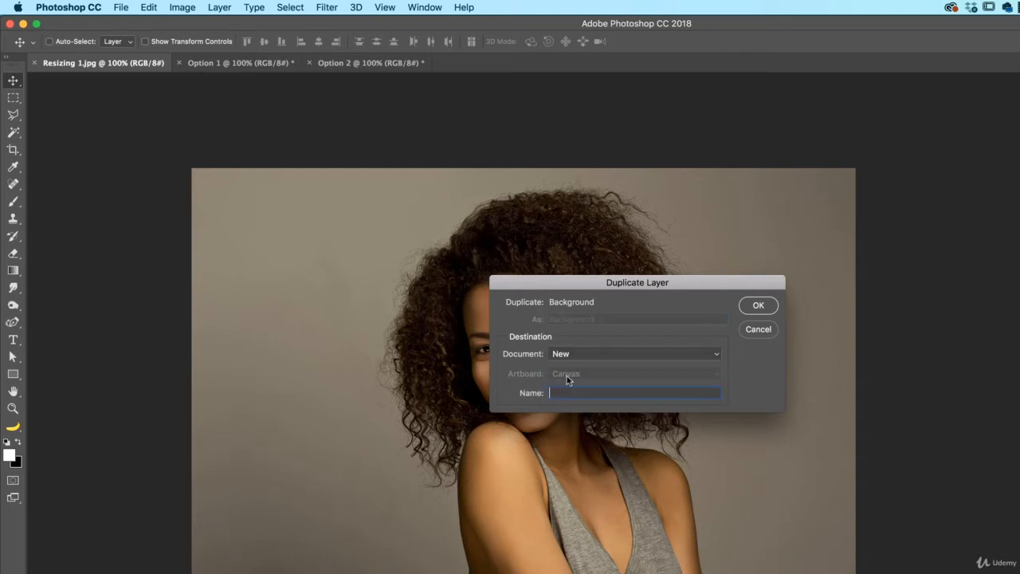
type("ption 3")
left_click(758, 307)
Close the original Resizing 1.jpg document and check the Option 1, Option 2 and Option 3 copies.
left_click(84, 62)
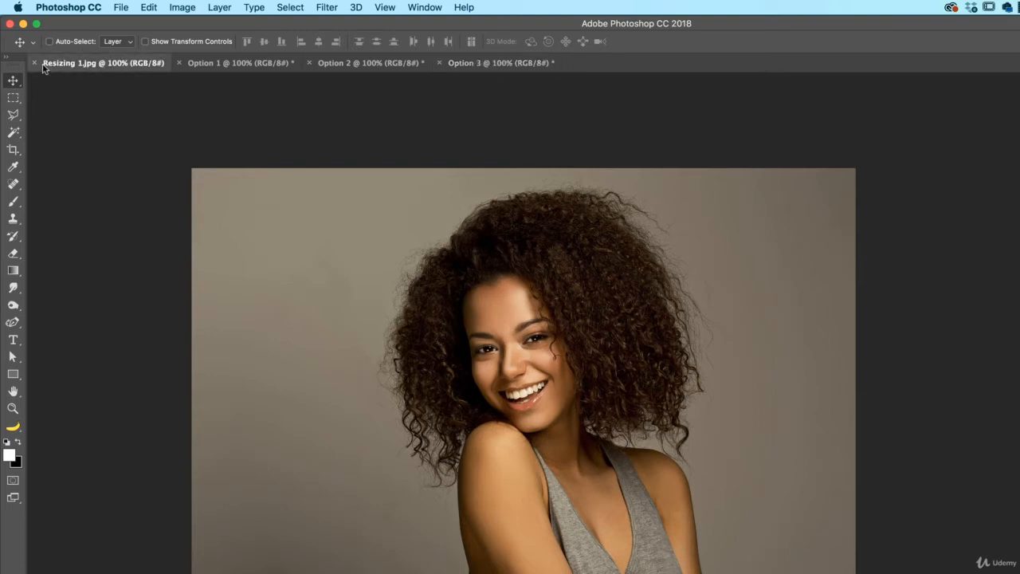
left_click(34, 63)
left_click(95, 65)
left_click(199, 64)
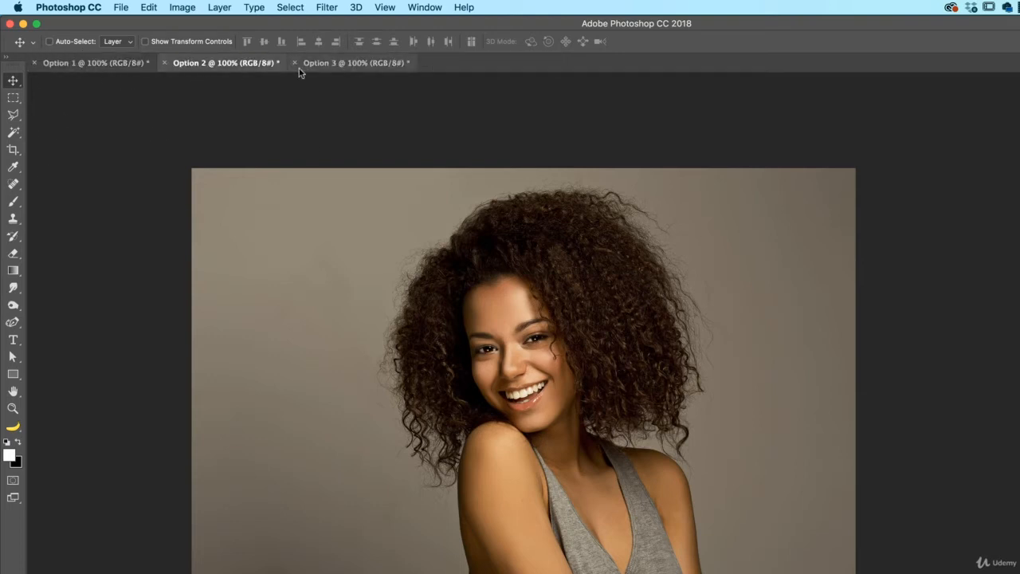
left_click(314, 63)
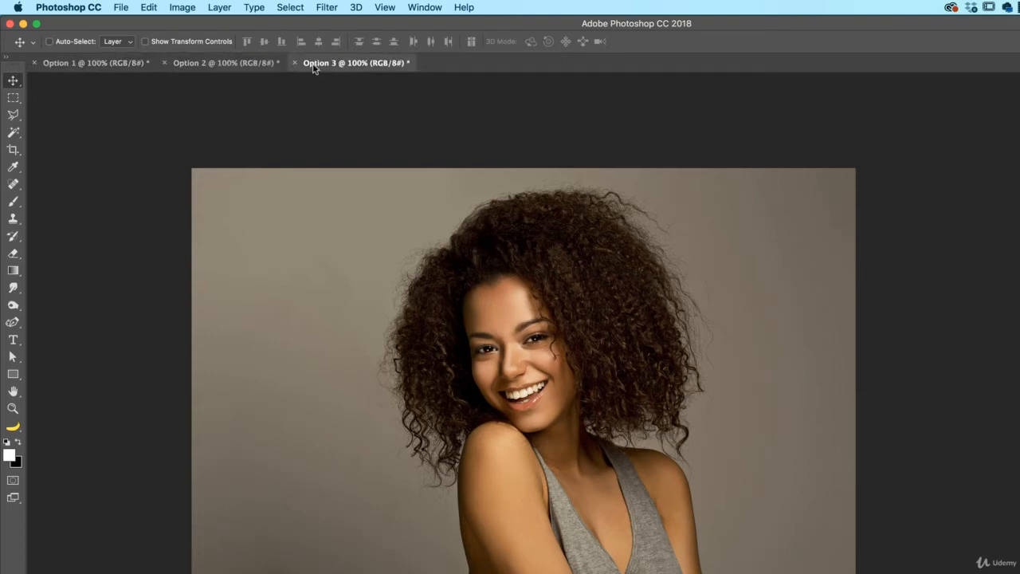
Resize the Option 1 document to 8000 pixels wide, resampled with Preserve Details (enlargement).
left_click(85, 65)
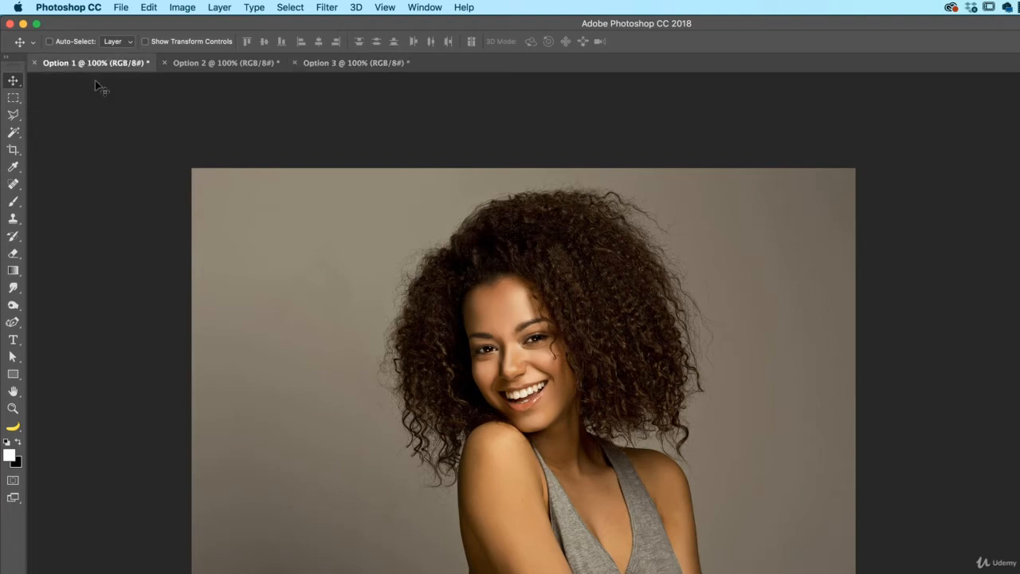
left_click(191, 7)
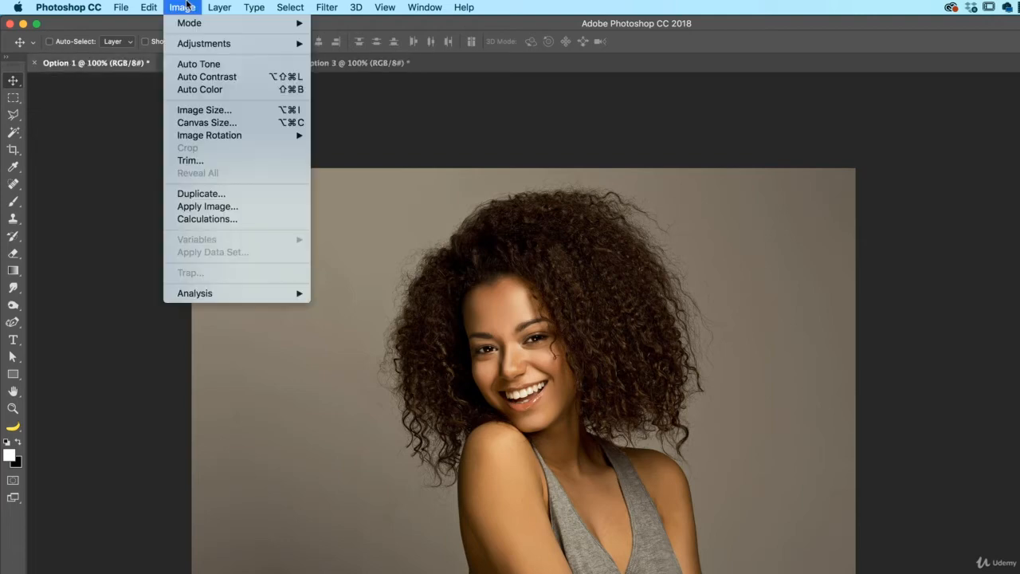
left_click(221, 115)
type("8000")
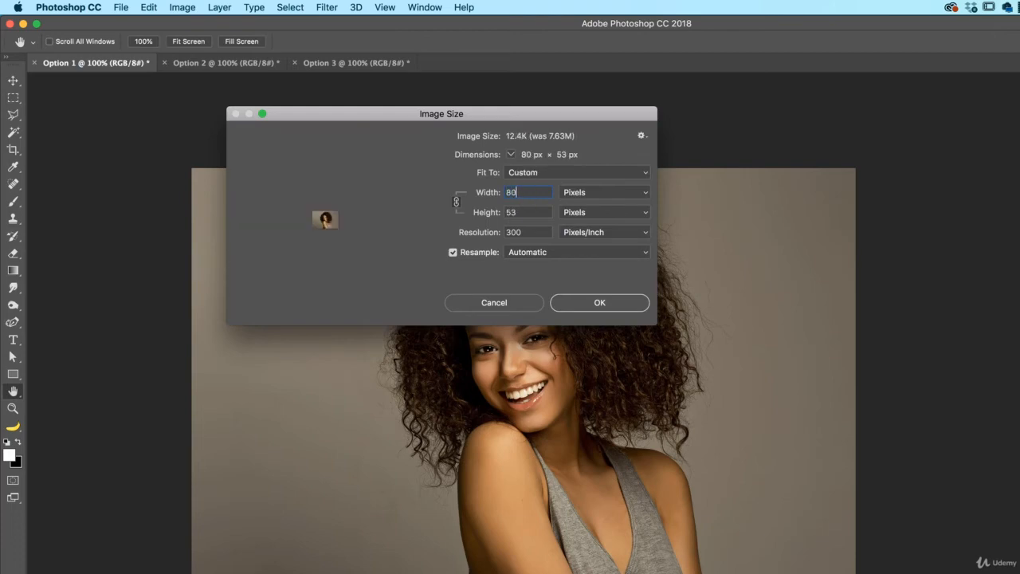
left_click(542, 252)
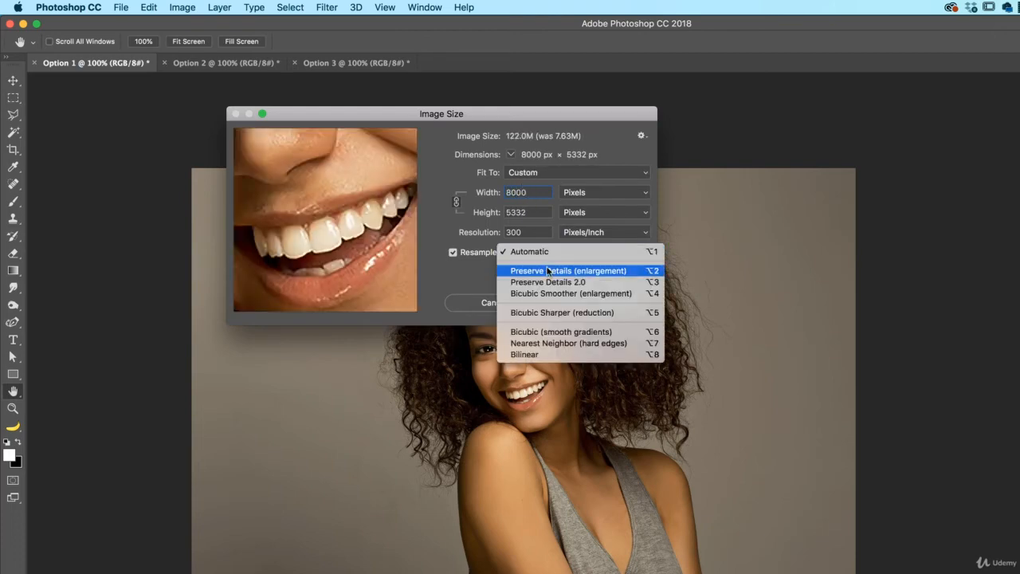
left_click(541, 271)
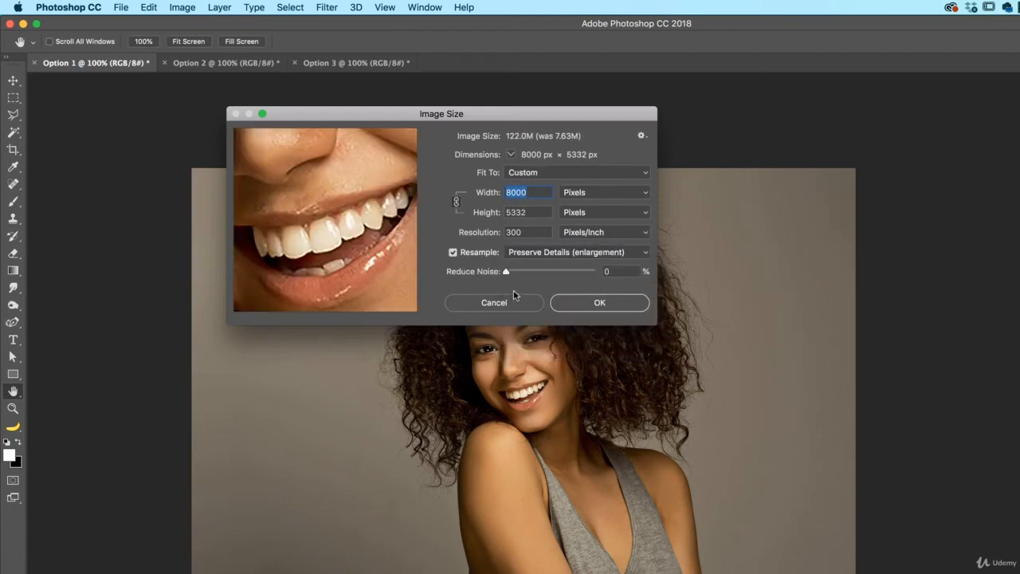
left_click(598, 305)
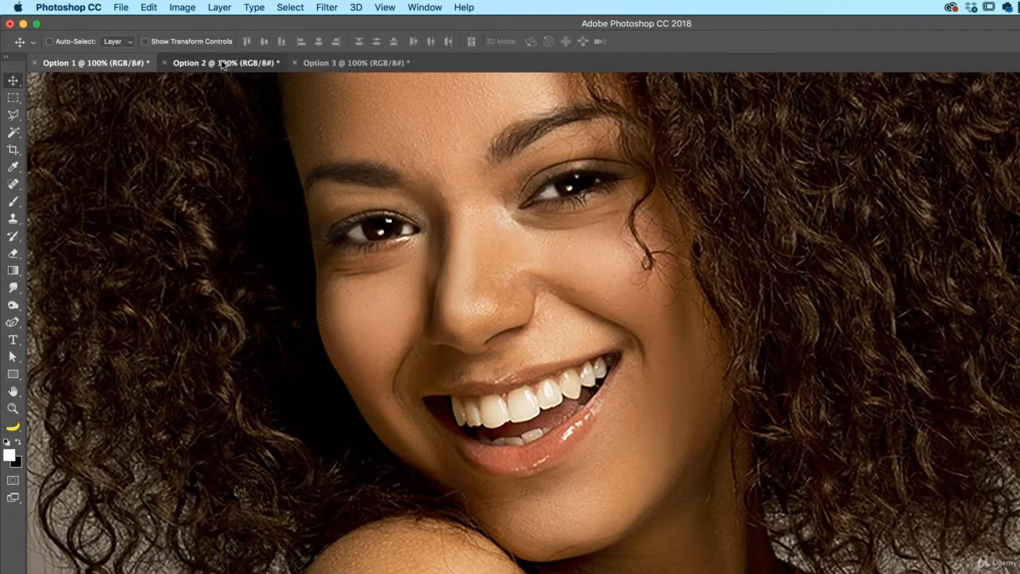
Resize the Option 2 document to 8000 pixels wide using Preserve Details 2.0 resampling.
left_click(223, 64)
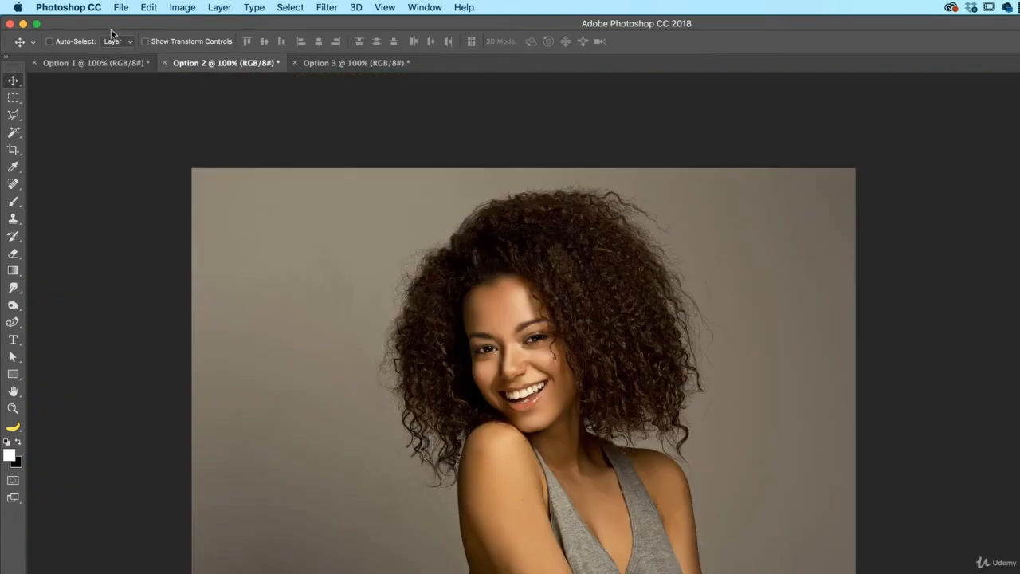
left_click(183, 8)
left_click(205, 107)
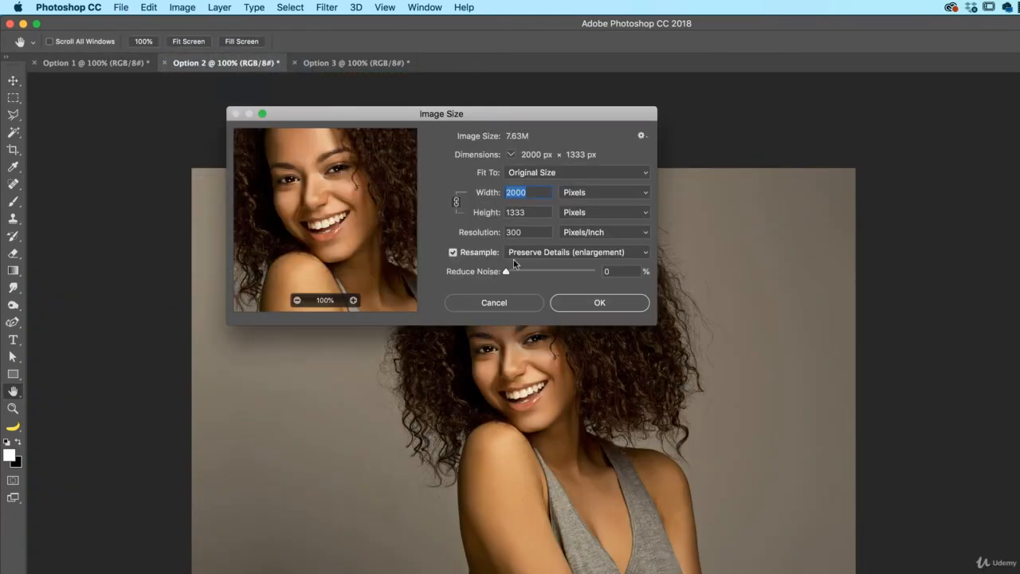
left_click(513, 258)
left_click(545, 263)
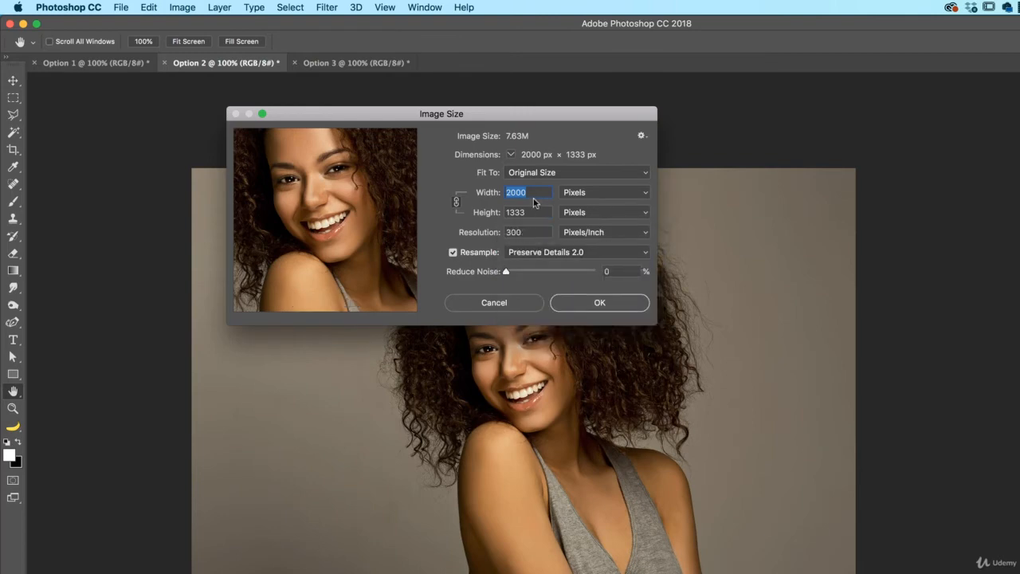
type("8000")
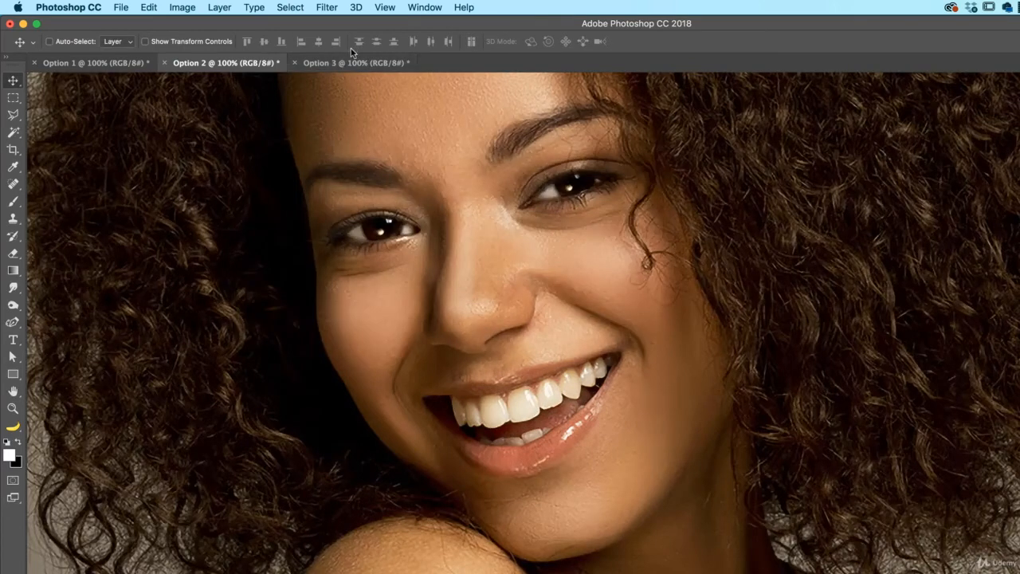
Enlarge the Option 3 document to a width of 8000 pixels with Bicubic Smoother (enlargement) resampling.
left_click(351, 63)
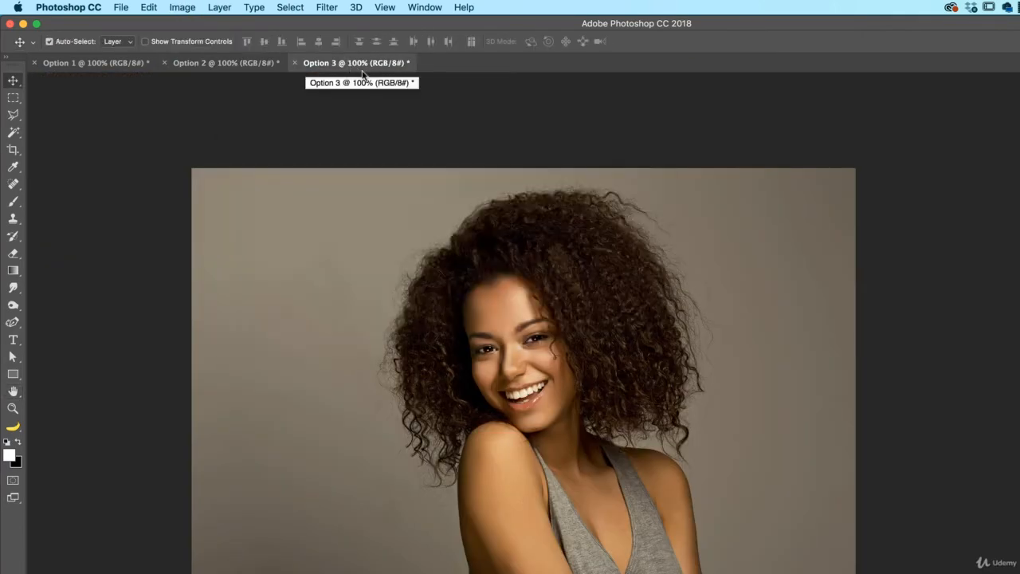
key("super+alt+i")
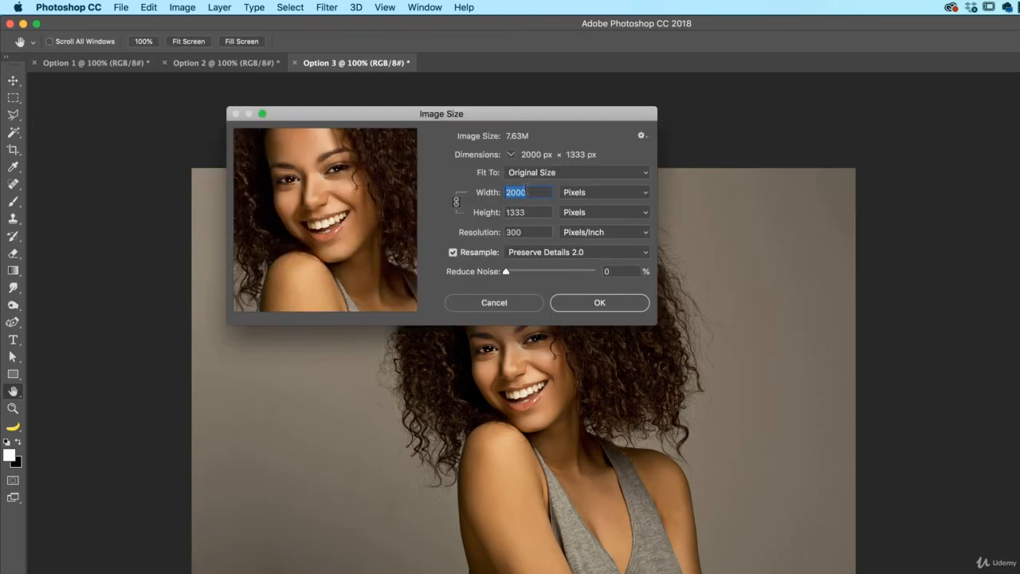
type("8000")
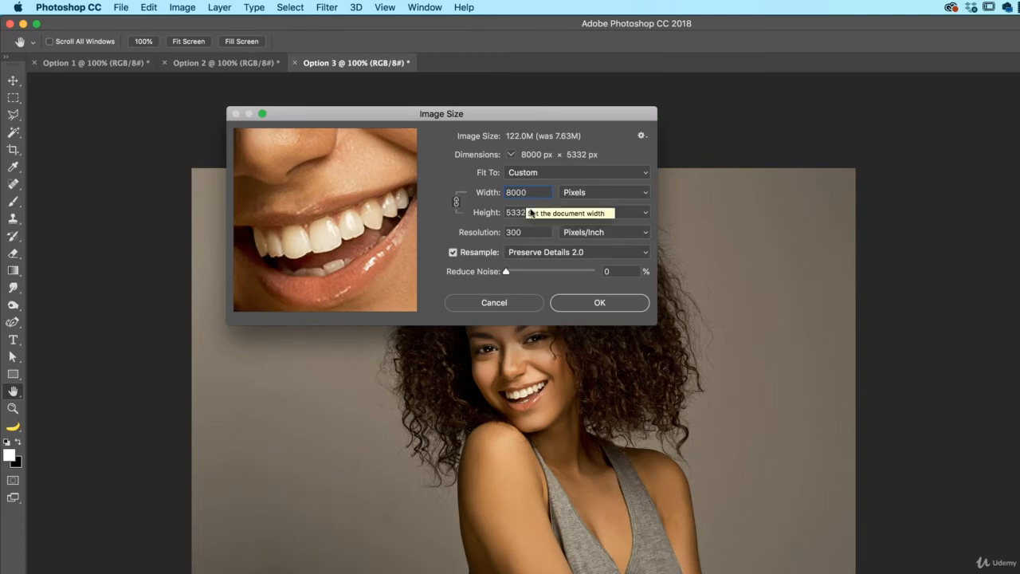
left_click(582, 253)
left_click(582, 263)
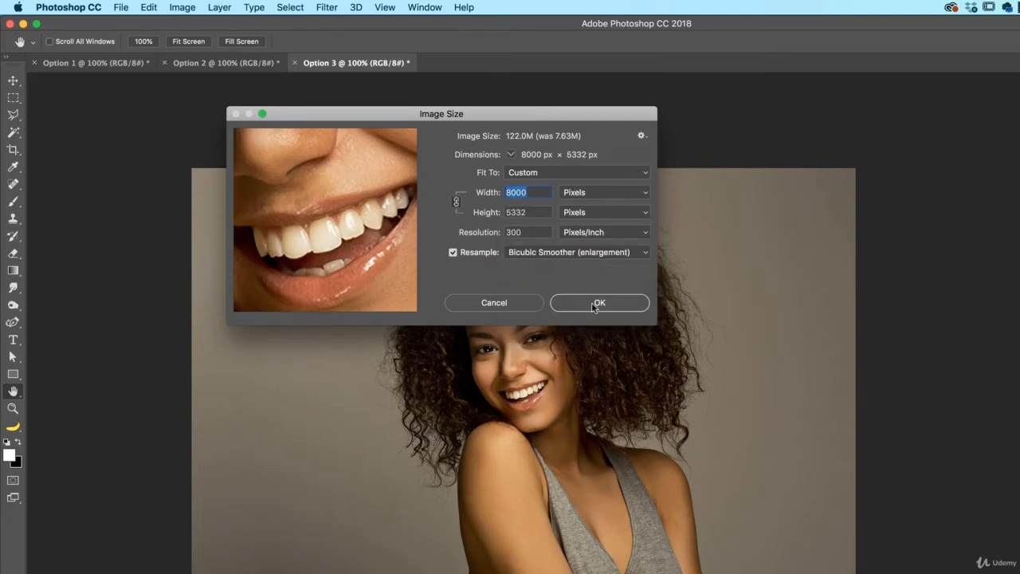
left_click(593, 304)
key("v")
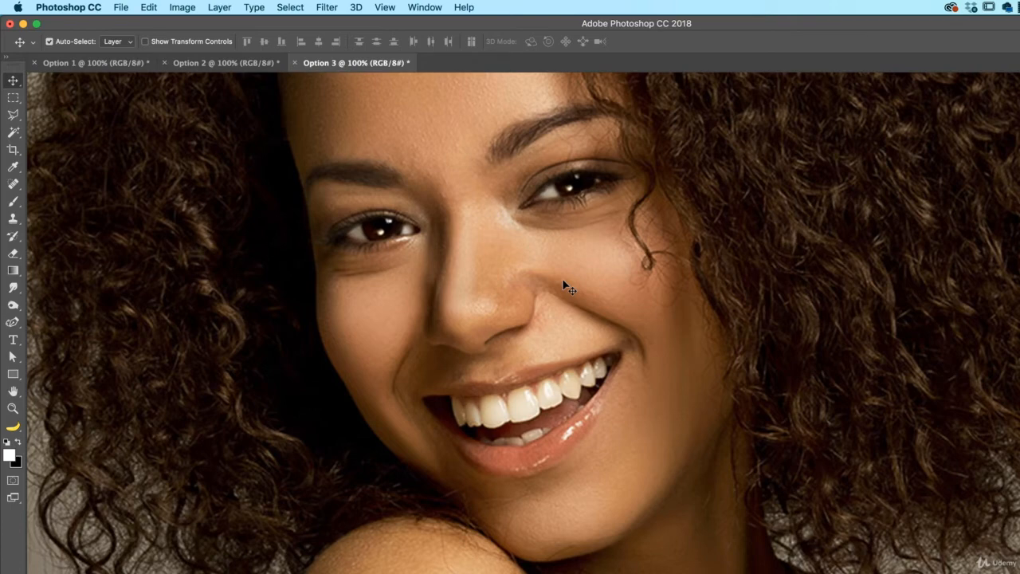
Cycle through the three enlarged documents and compare the skin, eye and hair detail of each resampling method.
key("ctrl+Tab")
key("ctrl+Tab")
key("ctrl+Tab")
key("ctrl+Tab")
key("ctrl+Tab")
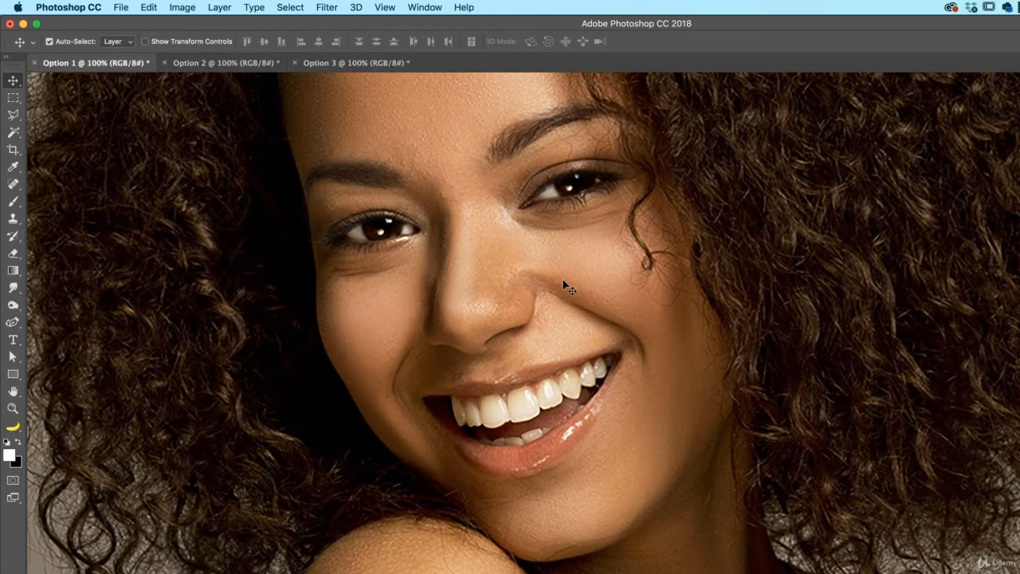
key("ctrl+Tab")
key("ctrl+Tab")
key("ctrl+Tab")
key("ctrl+Tab")
key("ctrl+Tab")
key("ctrl+Tab")
key("ctrl+Tab")
key("ctrl+Tab")
key("ctrl+Tab")
key("ctrl+Tab")
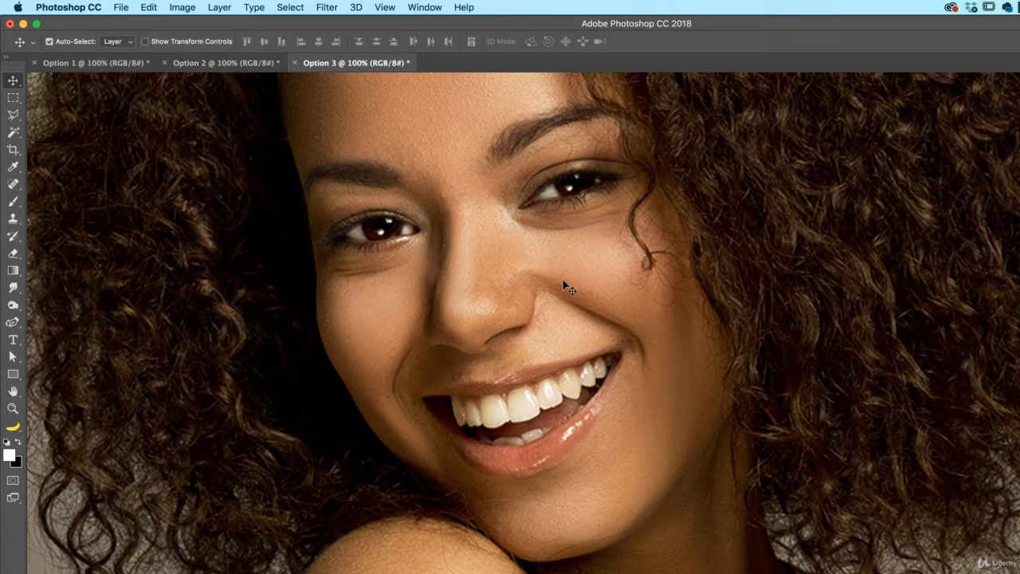
Flip repeatedly through the Option 1, Option 2 and Option 3 documents to compare their skin and hair detail.
key("ctrl+Tab")
key("ctrl+Tab")
key("ctrl+Tab")
key("ctrl+Tab")
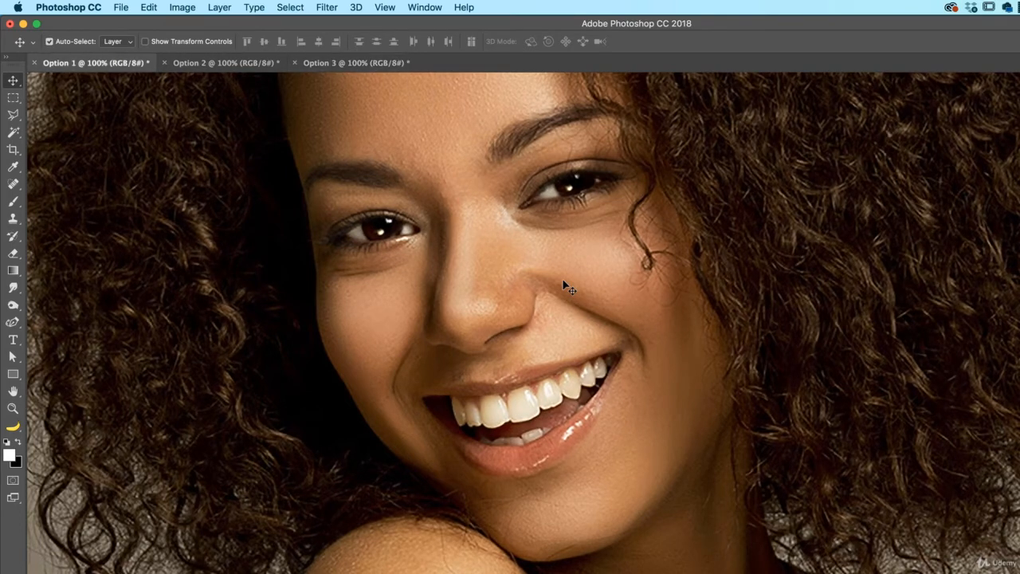
key("ctrl+Tab")
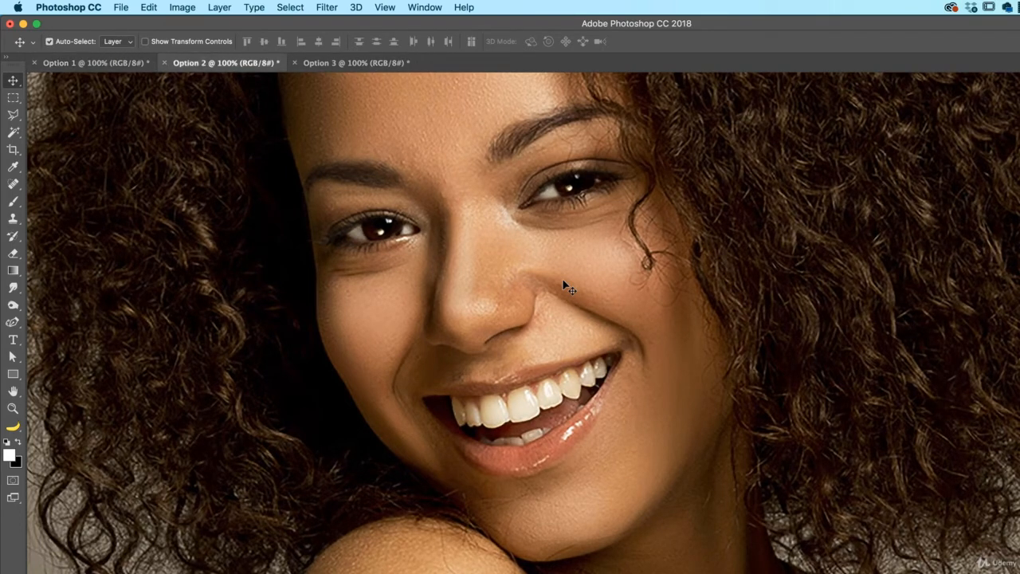
key("ctrl+Tab")
key("ctrl+Tab")
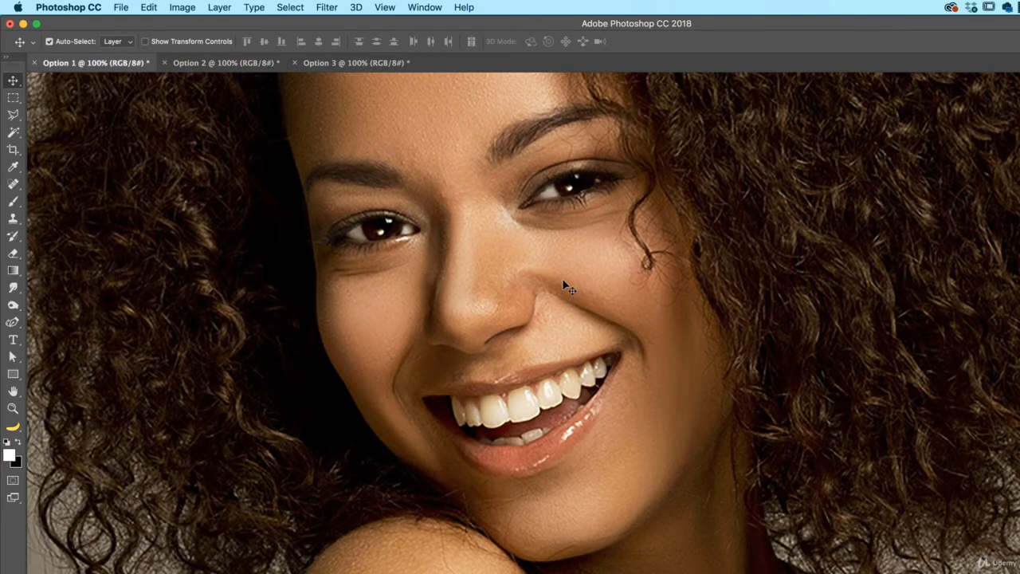
key("ctrl+Tab")
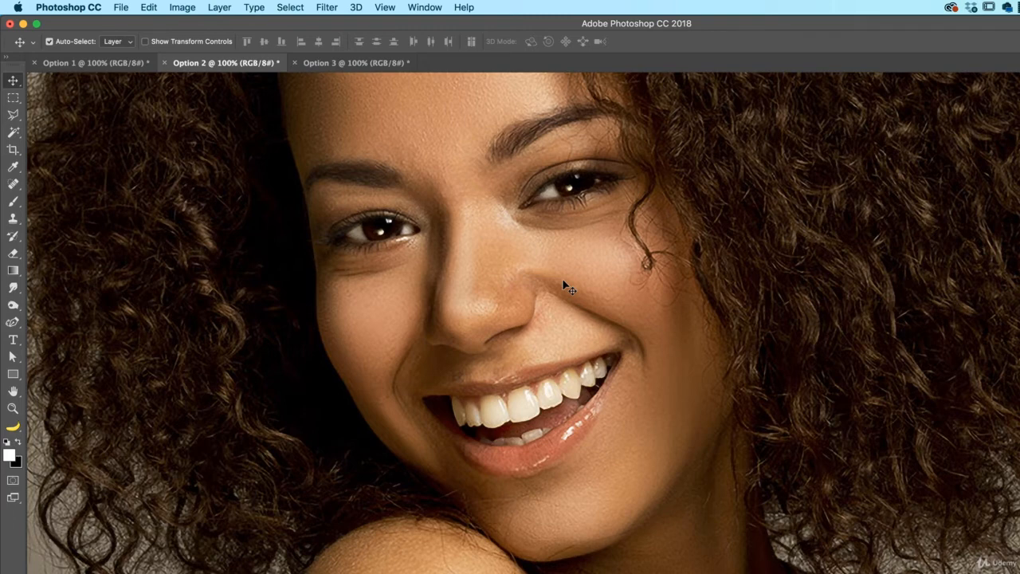
key("ctrl+Tab")
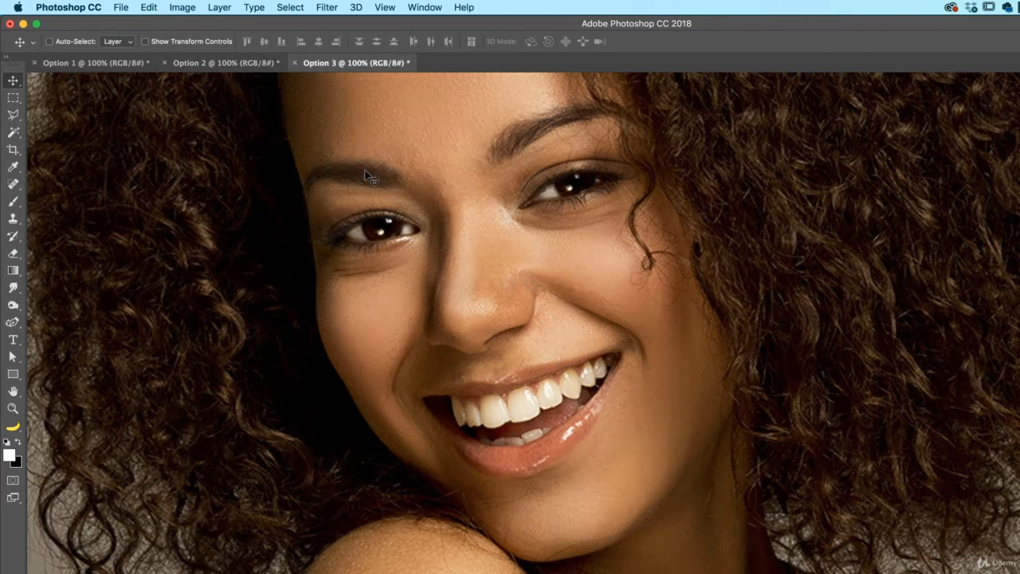
Arrange the three open documents side by side in a 3-up vertical layout.
left_click(426, 7)
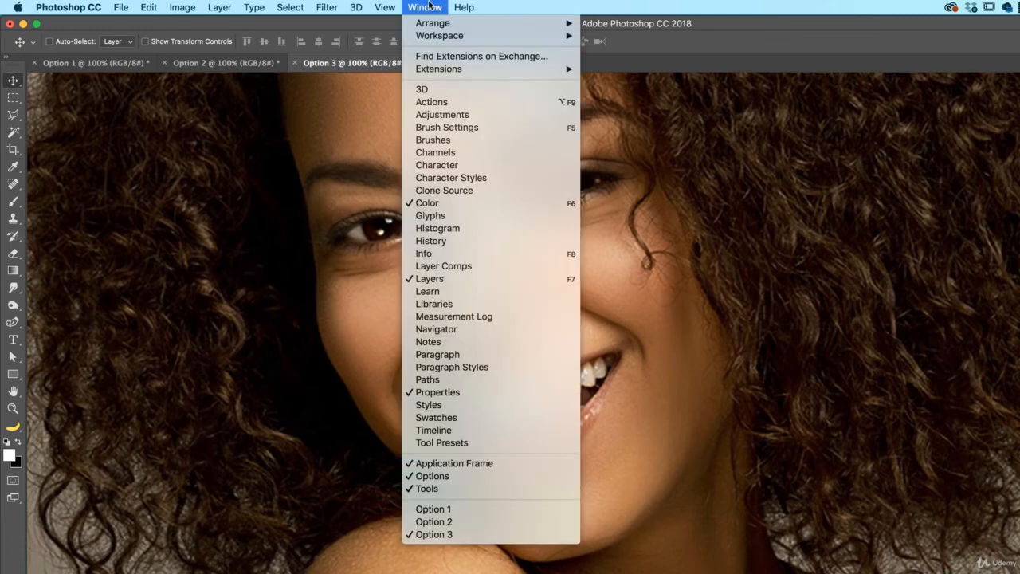
mouse_move(440, 27)
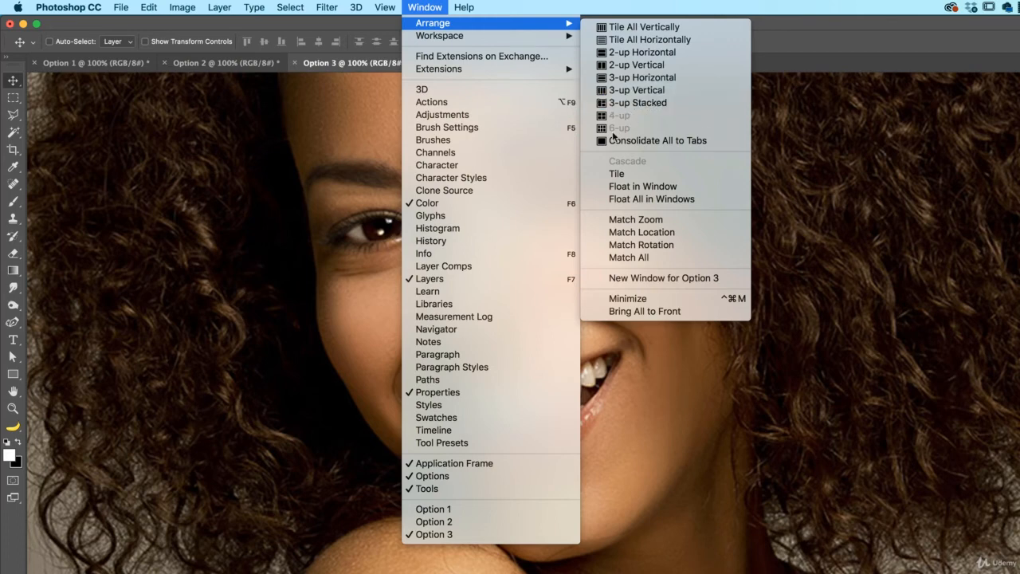
left_click(618, 91)
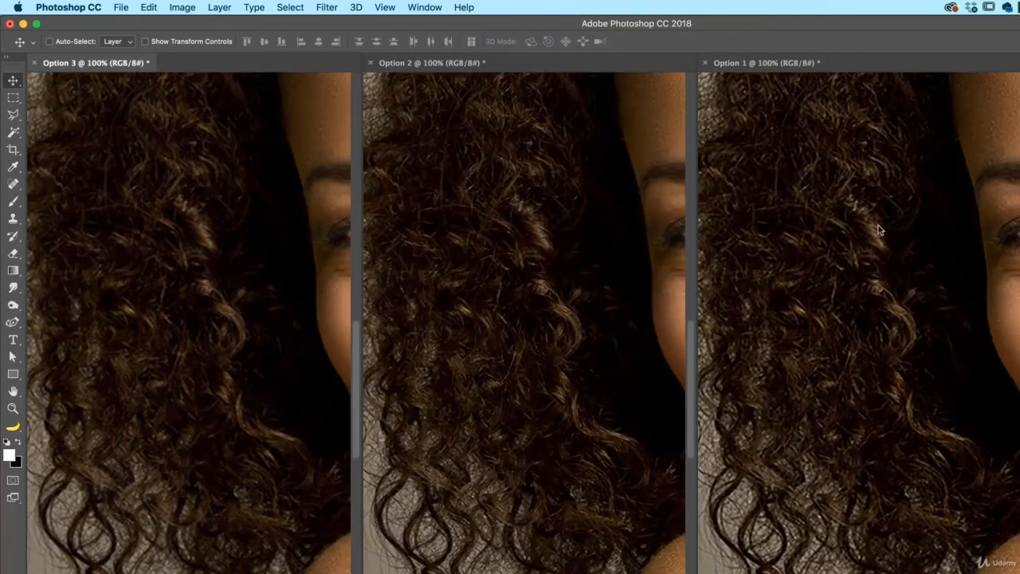
Bring the face into view in the Option 3 document and match all documents to its zoom, location and rotation.
left_click_drag(297, 216, 100, 307)
left_click_drag(339, 256, 292, 249)
left_click_drag(194, 280, 224, 283)
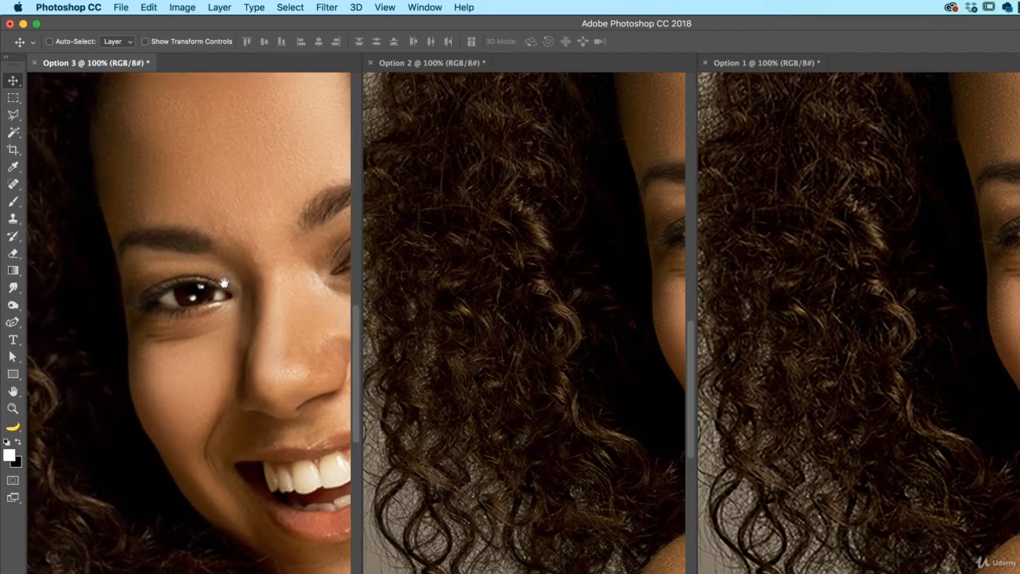
left_click(421, 7)
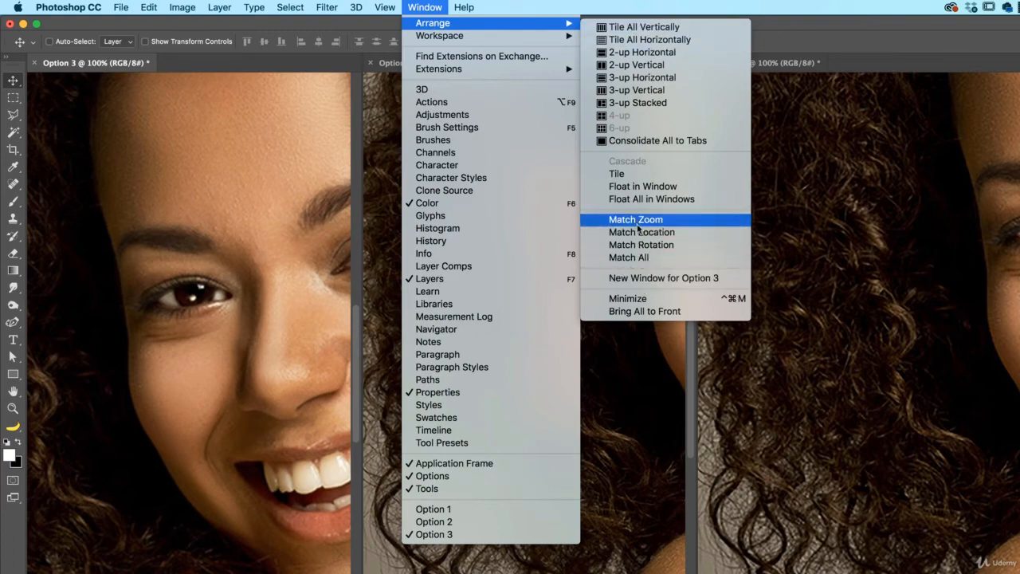
left_click(639, 257)
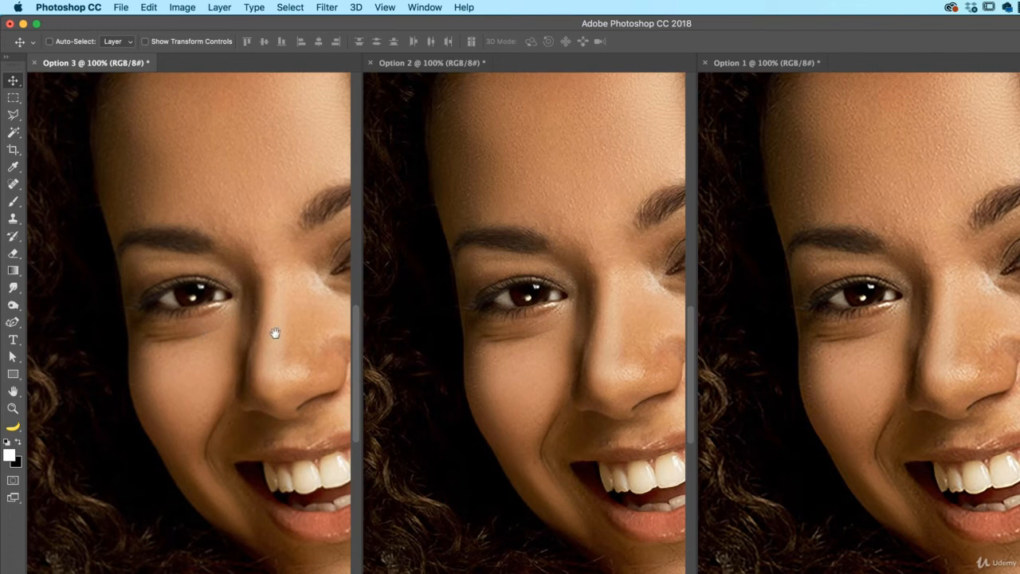
Reposition the Option 3 view around the eye and forehead and apply Match All again to synchronize the other documents.
left_click_drag(273, 332, 218, 325)
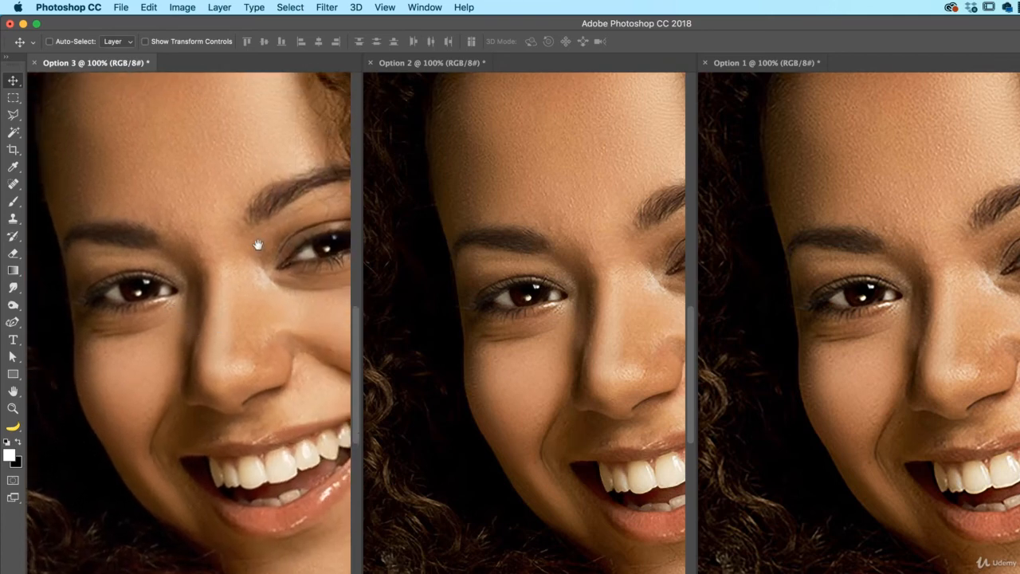
left_click_drag(239, 260, 314, 316)
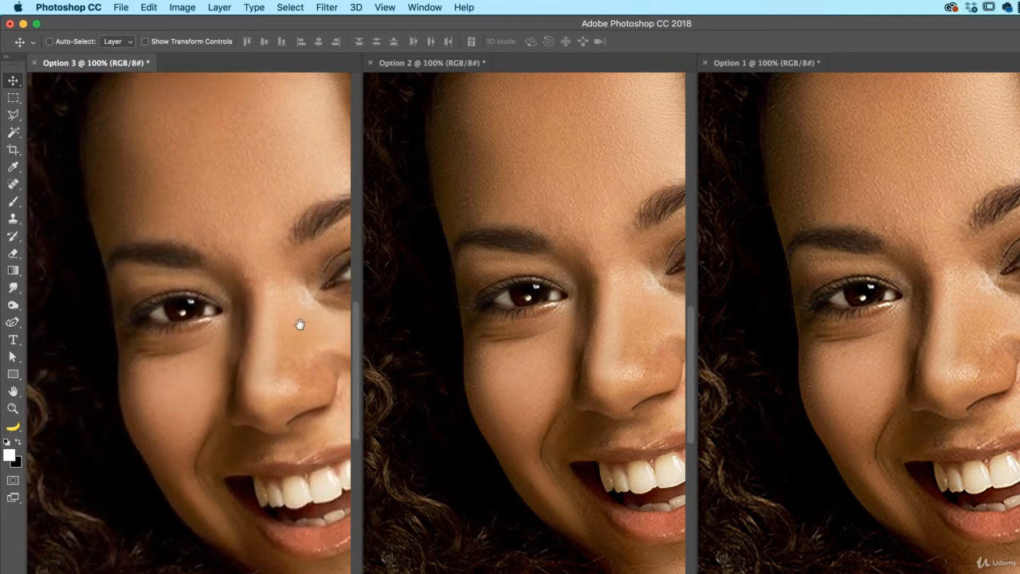
left_click_drag(226, 307, 256, 325)
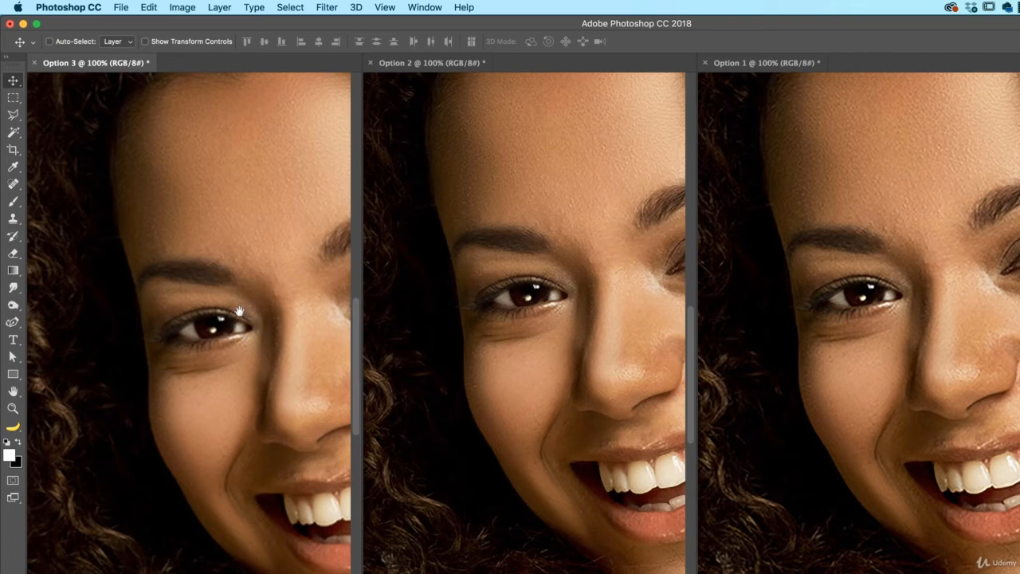
left_click_drag(261, 338, 236, 300)
left_click(425, 7)
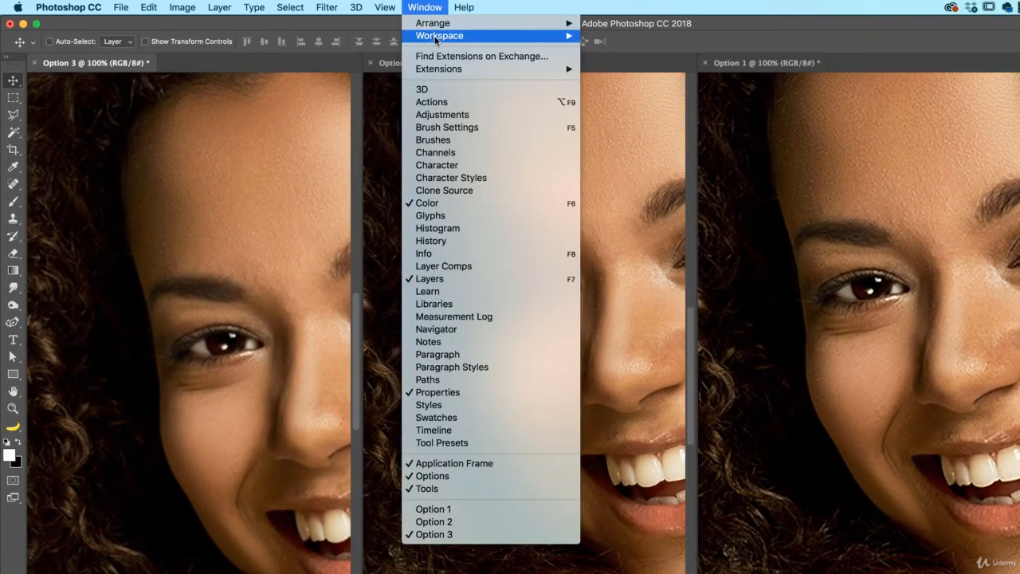
mouse_move(442, 23)
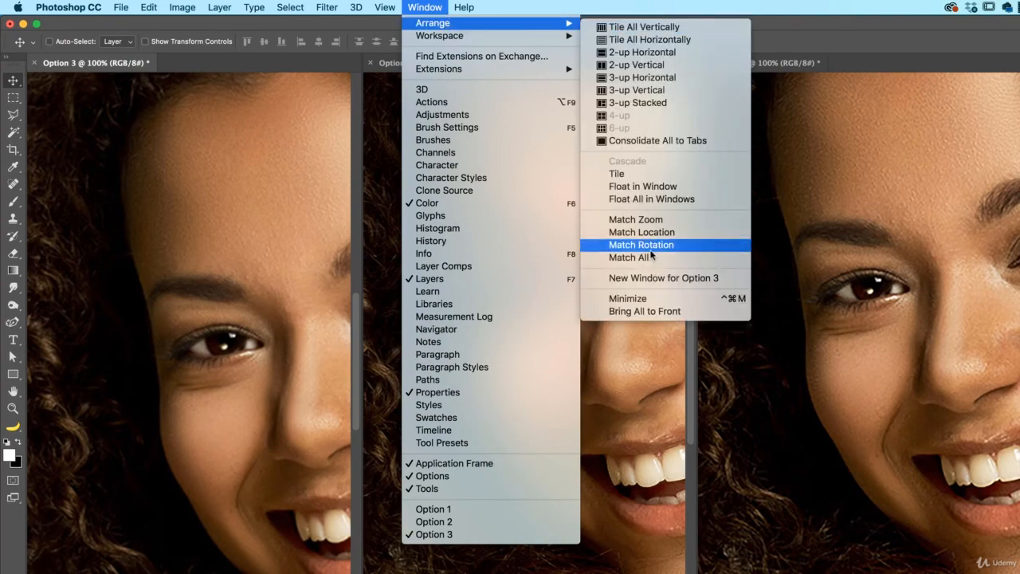
left_click(652, 258)
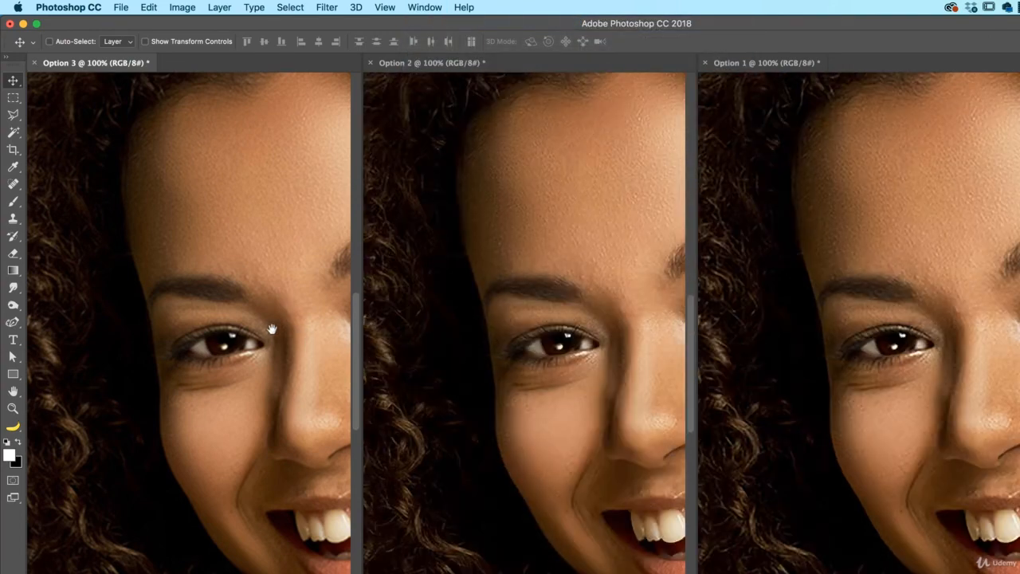
Examine the eyes, mouth and shoulder in all three documents at once to compare the resampling results.
left_click_drag(269, 329, 277, 286)
left_click_drag(257, 399, 221, 275)
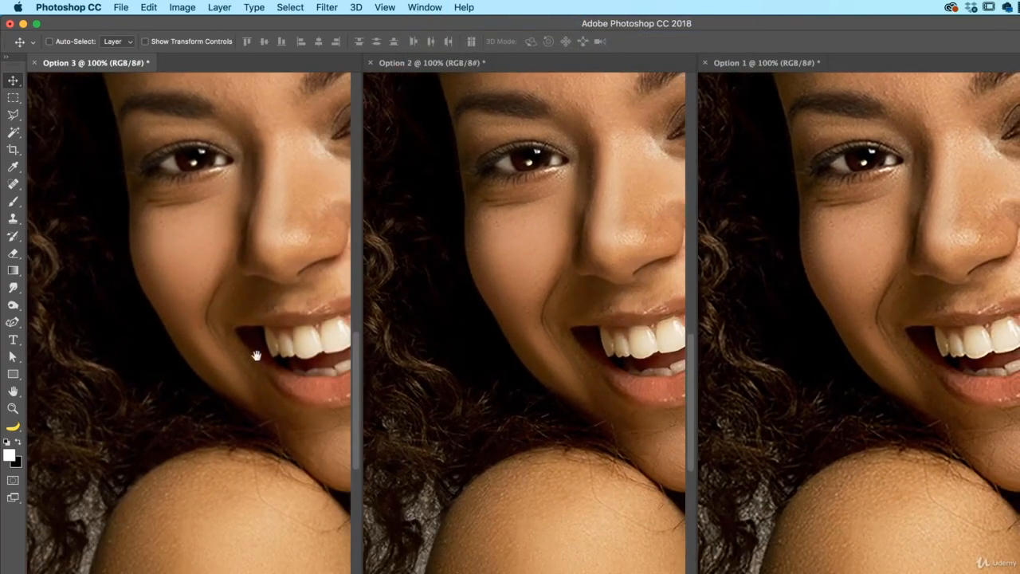
left_click_drag(255, 355, 224, 404)
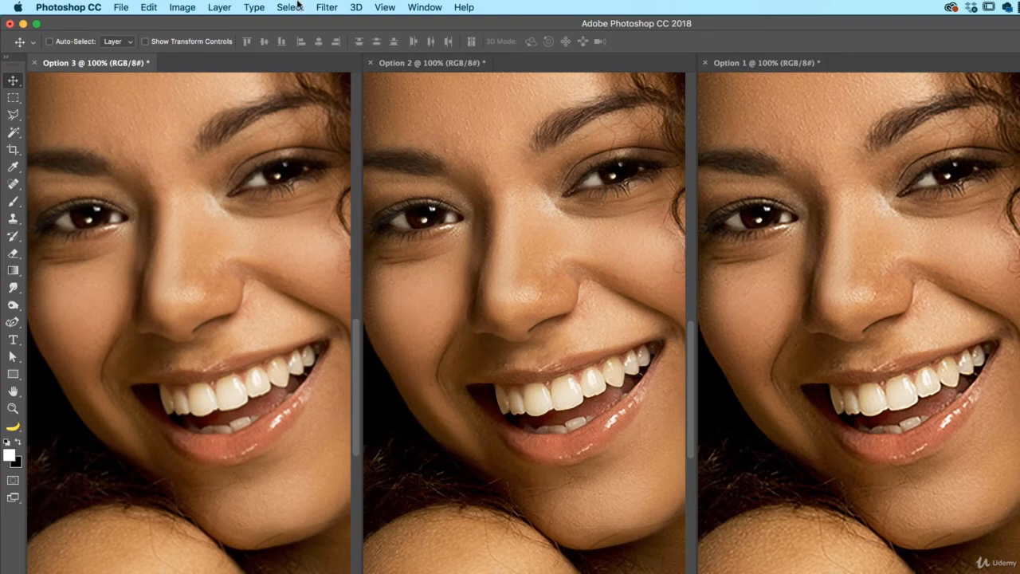
Make Option 2 the active document and consolidate all documents back into tabs.
left_click(527, 270)
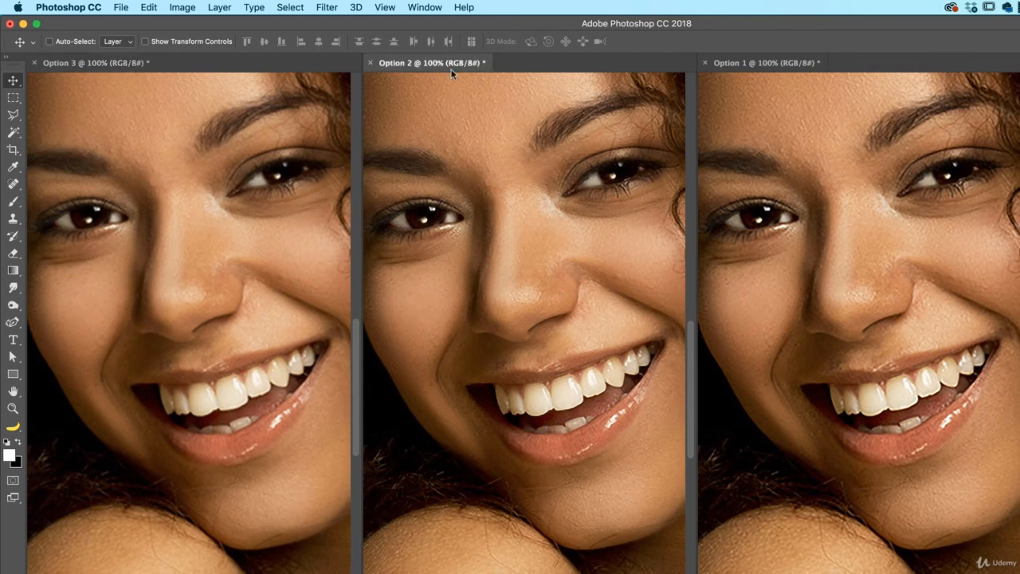
left_click(423, 8)
mouse_move(438, 24)
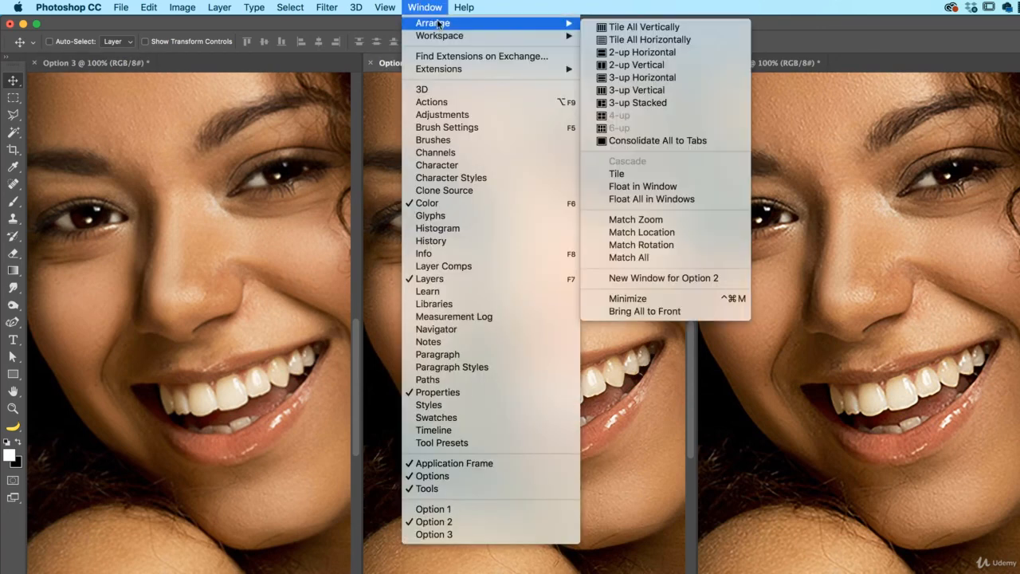
left_click(656, 141)
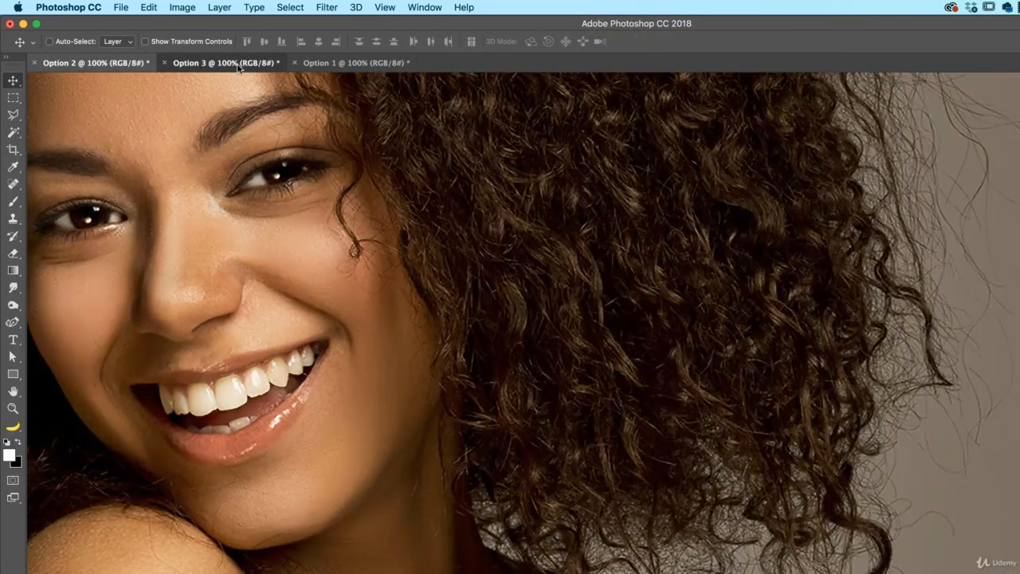
Switch between the Option 3 and Option 1 documents for a last comparison and return to Option 2.
left_click(271, 63)
left_click(339, 63)
left_click(227, 63)
left_click(124, 63)
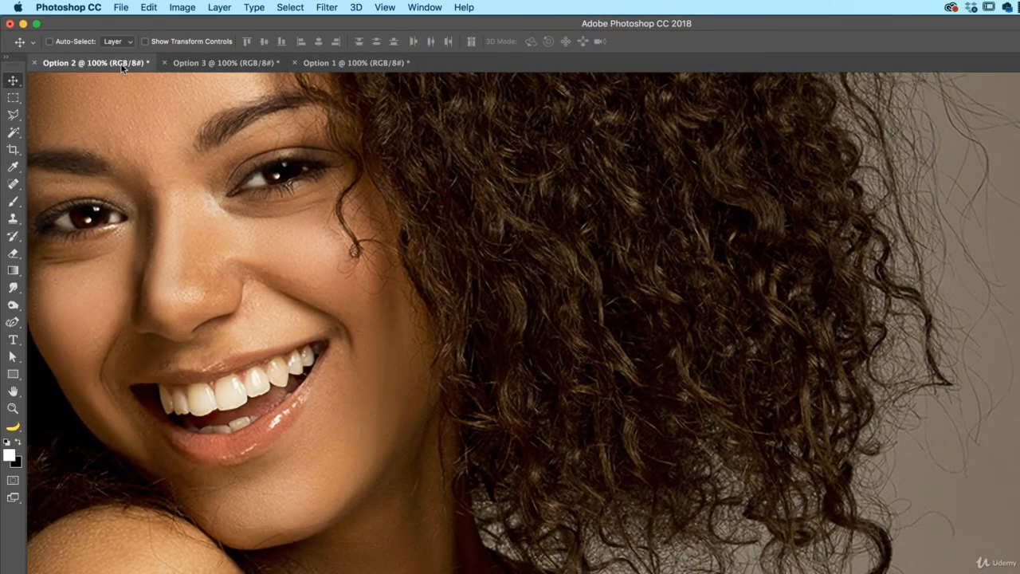
Open the Image Size settings for Option 2 and review the available resampling methods without choosing another one.
left_click(183, 7)
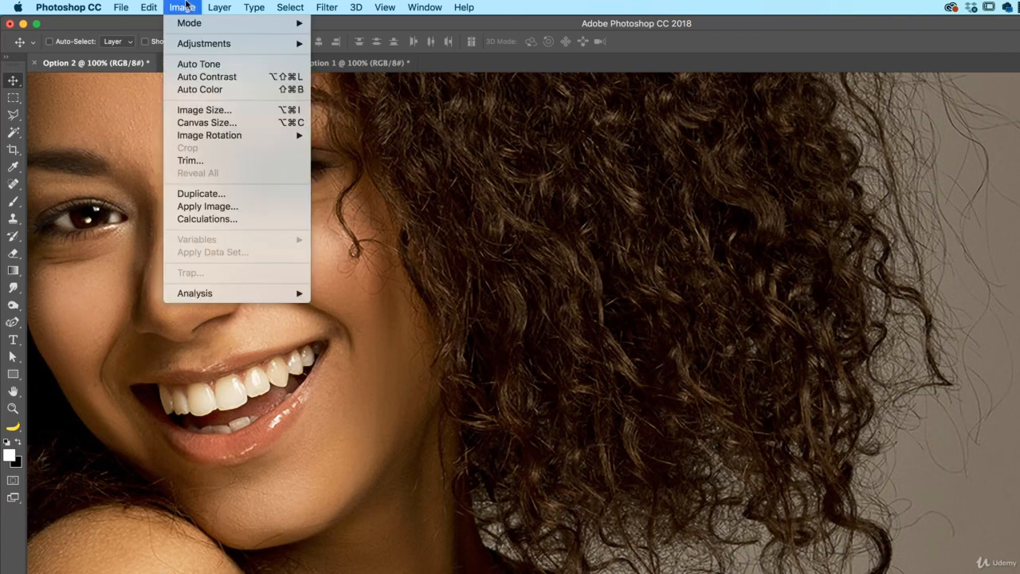
left_click(221, 118)
left_click(558, 252)
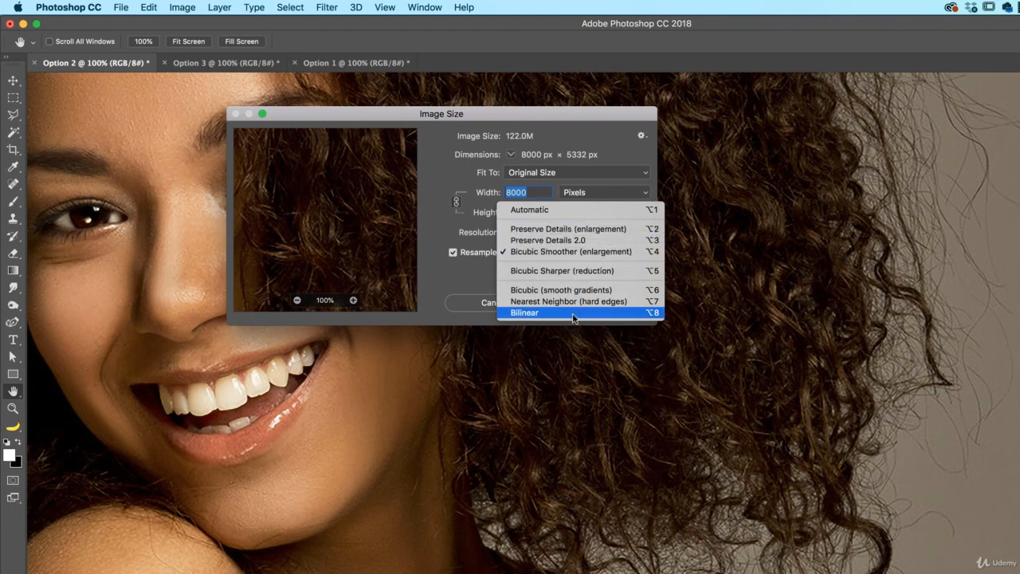
left_click(451, 159)
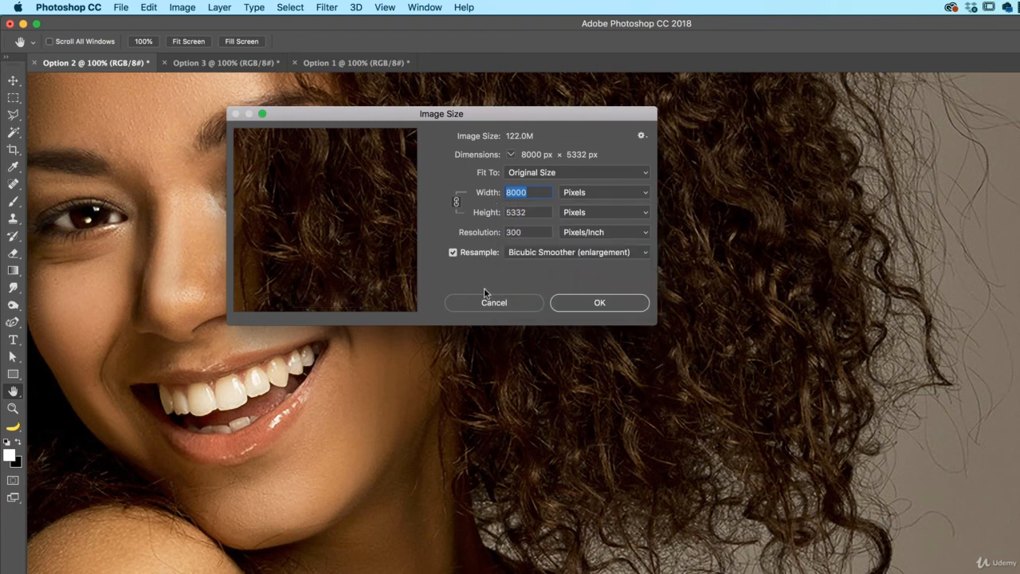